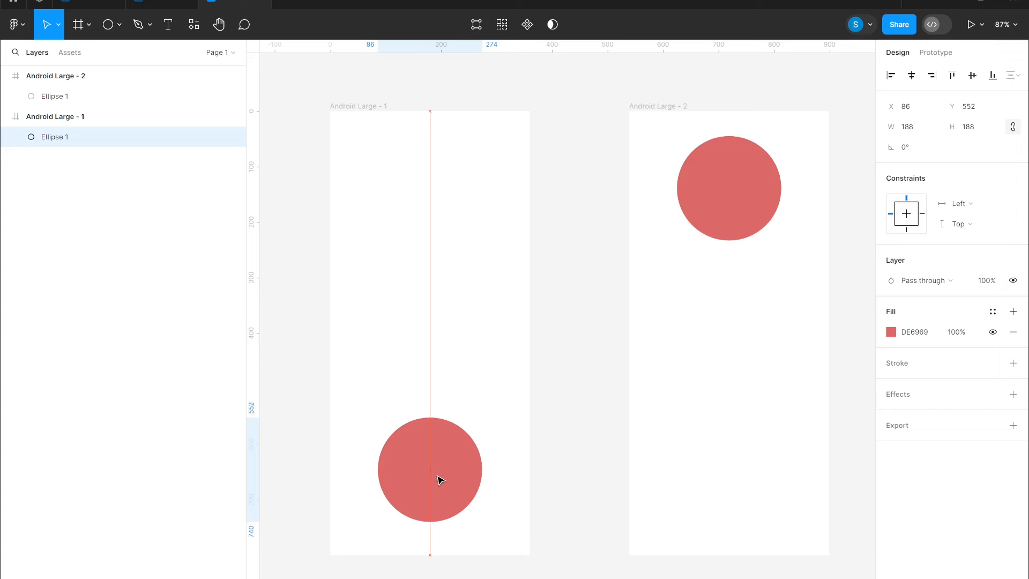
Step: Link the Android Large - 1 frame to Android Large - 2 with a prototype interaction triggered After delay
left_click(933, 56)
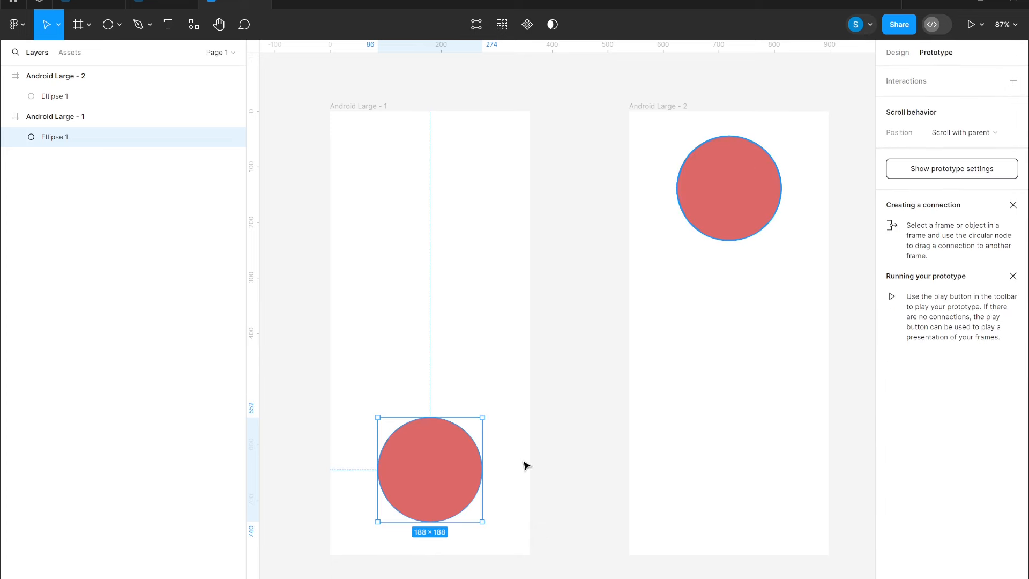
left_click(143, 120)
left_click_drag(530, 332, 664, 212)
left_click(592, 366)
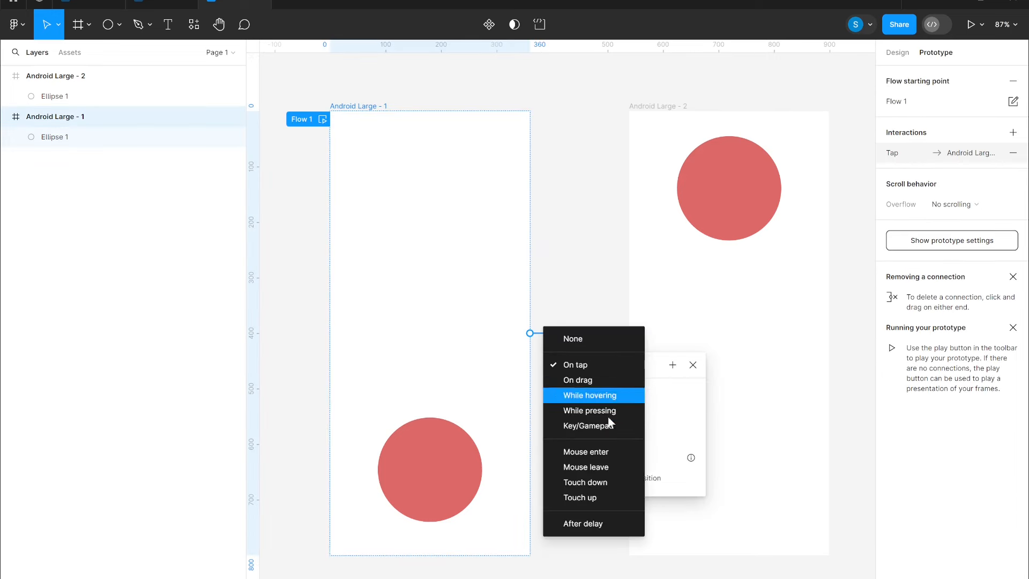
left_click(584, 524)
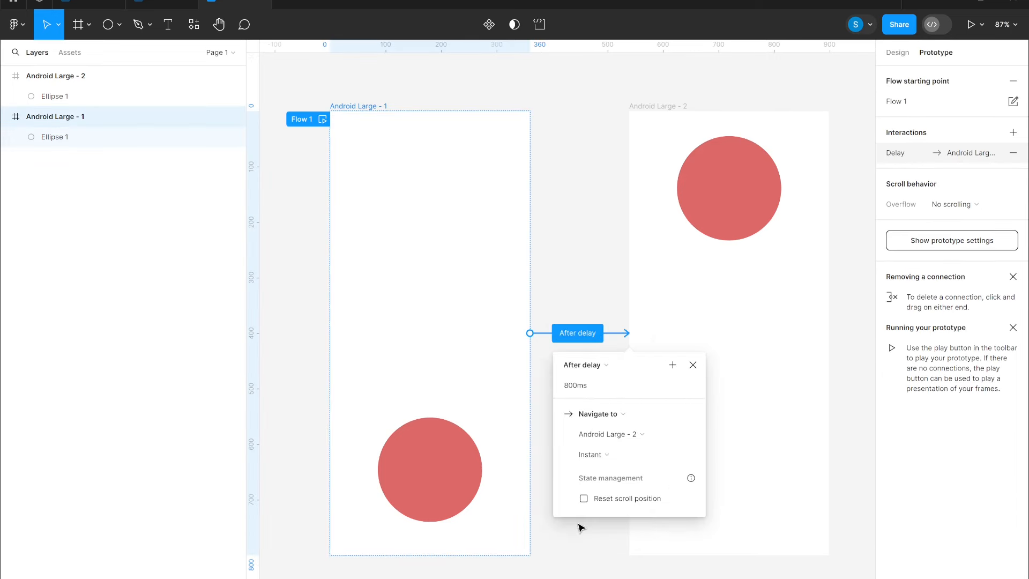
Step: Set the transition to Android Large - 2 to Smart animate with Linear easing
left_click(604, 461)
left_click(715, 433)
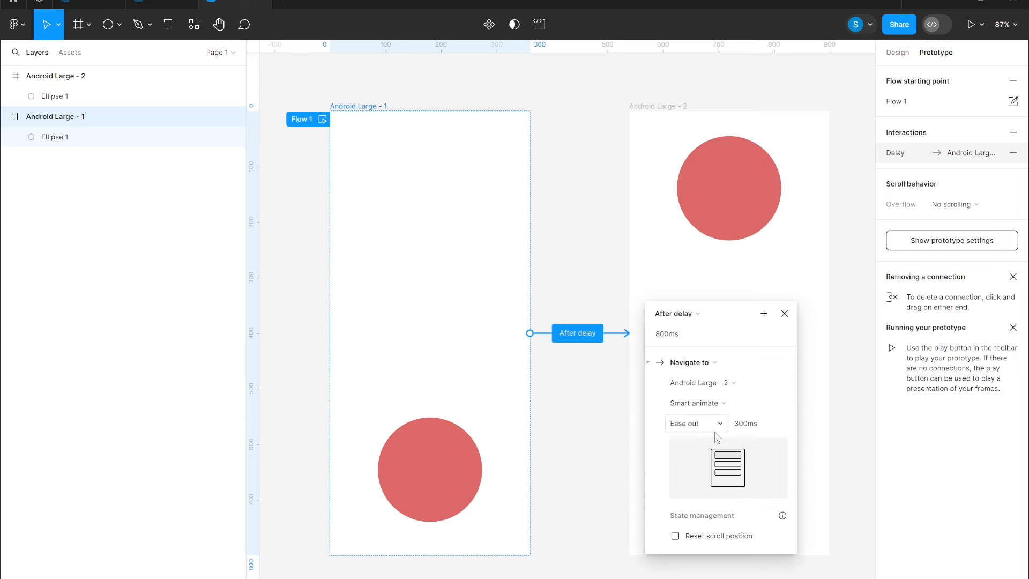
left_click(712, 423)
left_click(712, 382)
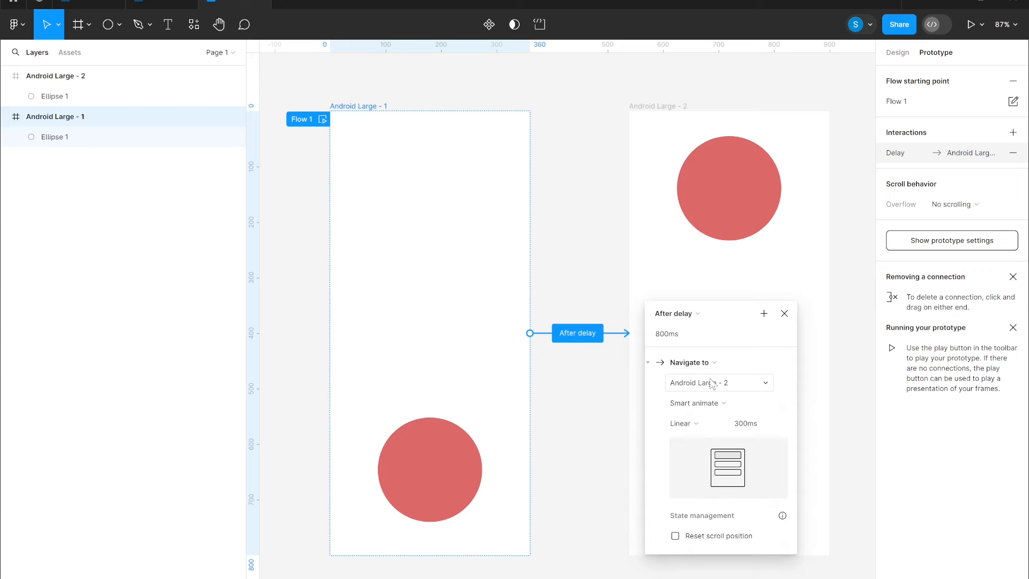
left_click(608, 292)
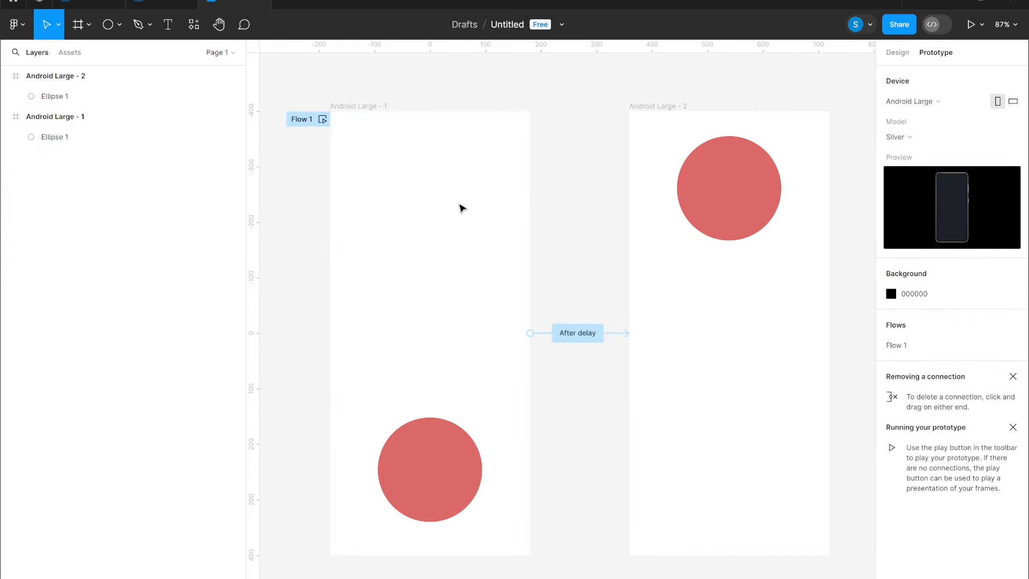
Step: Add a return connection from Android Large - 2 to Android Large - 1 and preview the flow, closing the preview when finished
left_click(71, 78)
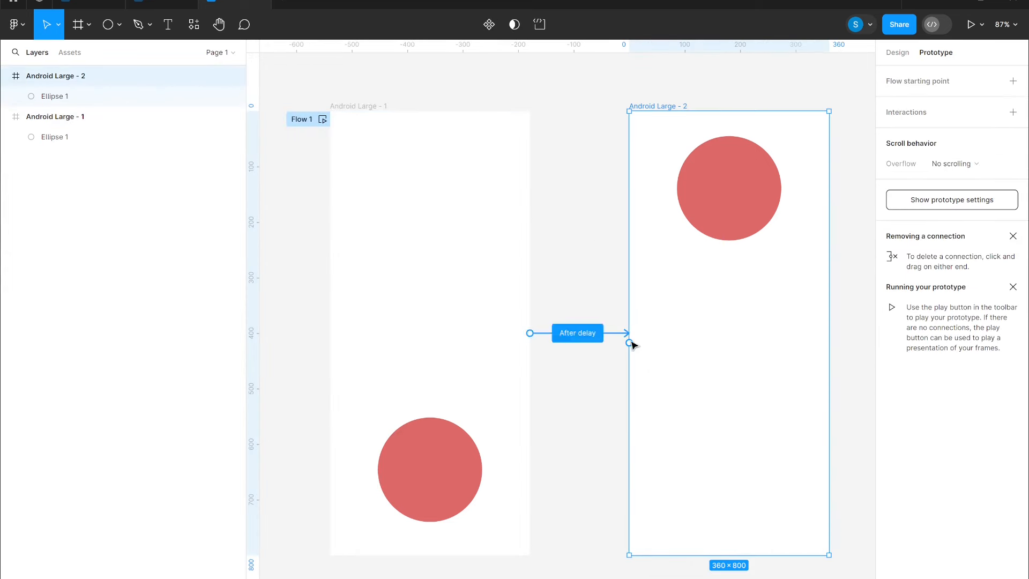
left_click_drag(527, 336, 528, 338)
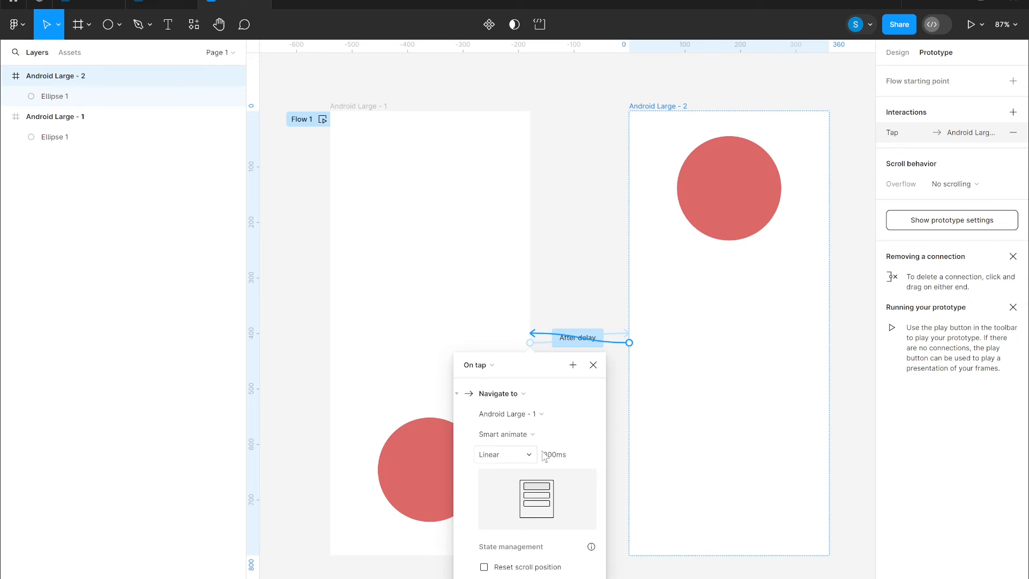
key("shift+space")
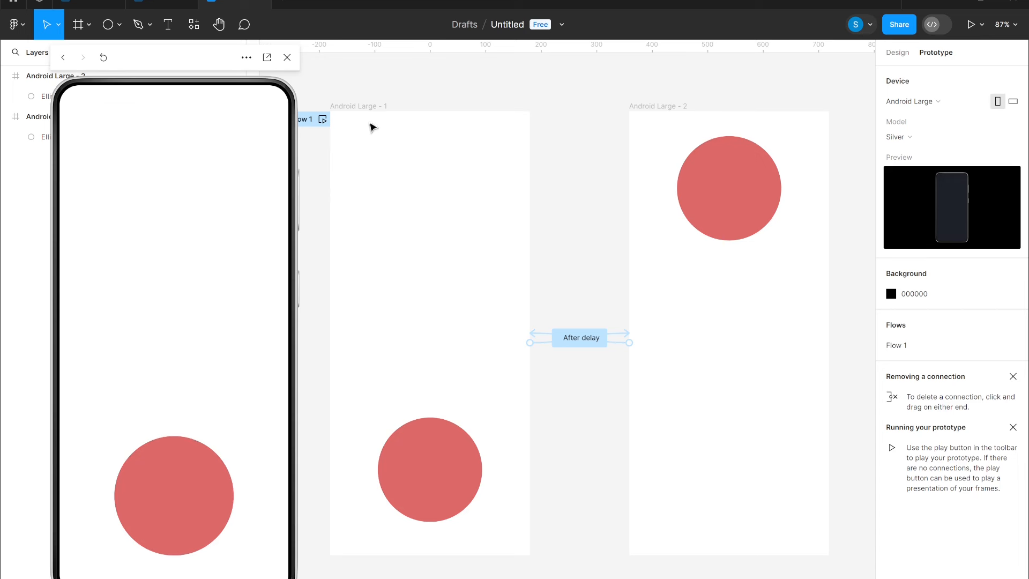
left_click(288, 58)
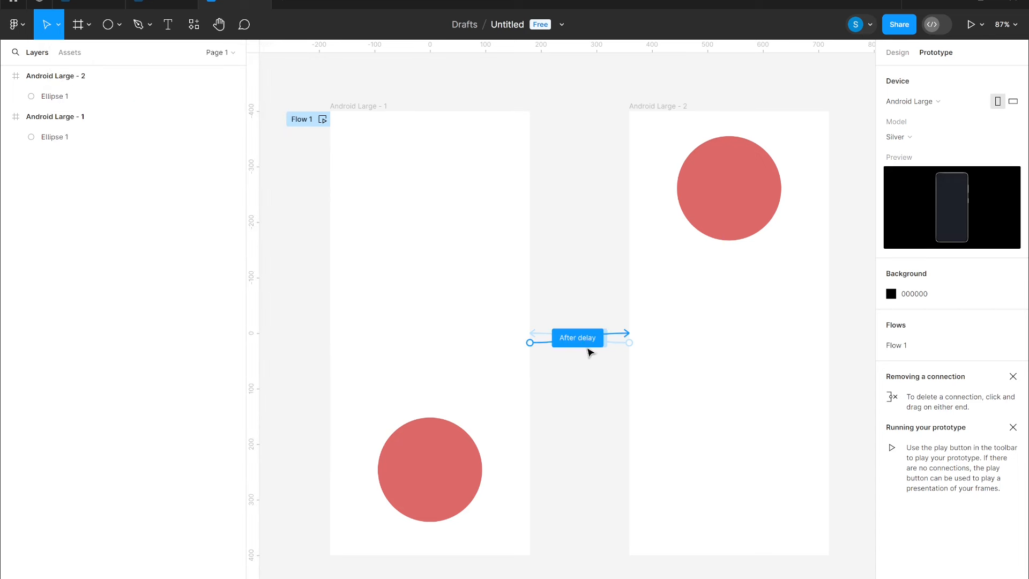
Step: Set the Android Large - 1 delay interaction to Ease in with a 1200 ms duration and open the prototype preview
left_click(612, 340)
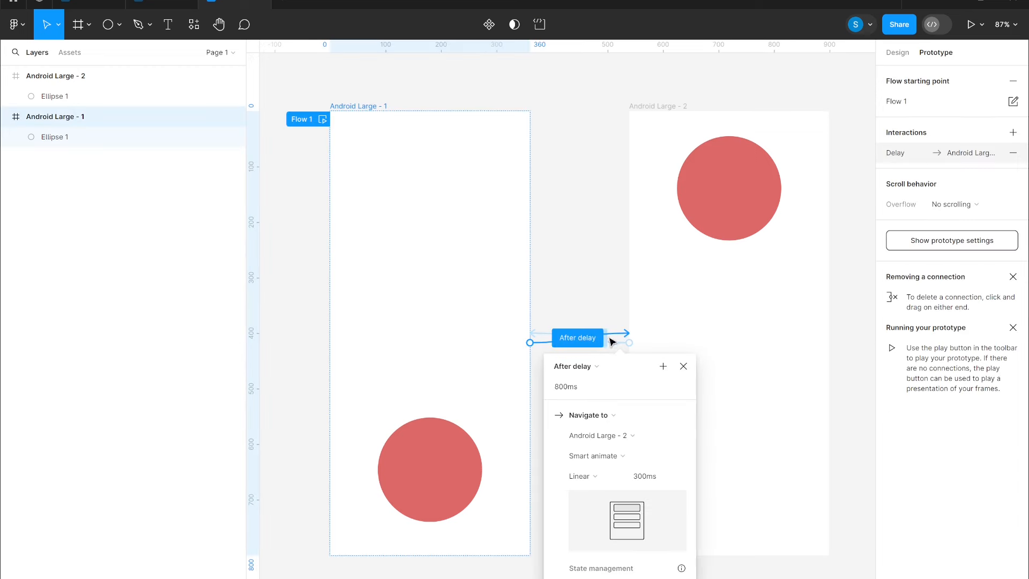
left_click(590, 477)
left_click(597, 474)
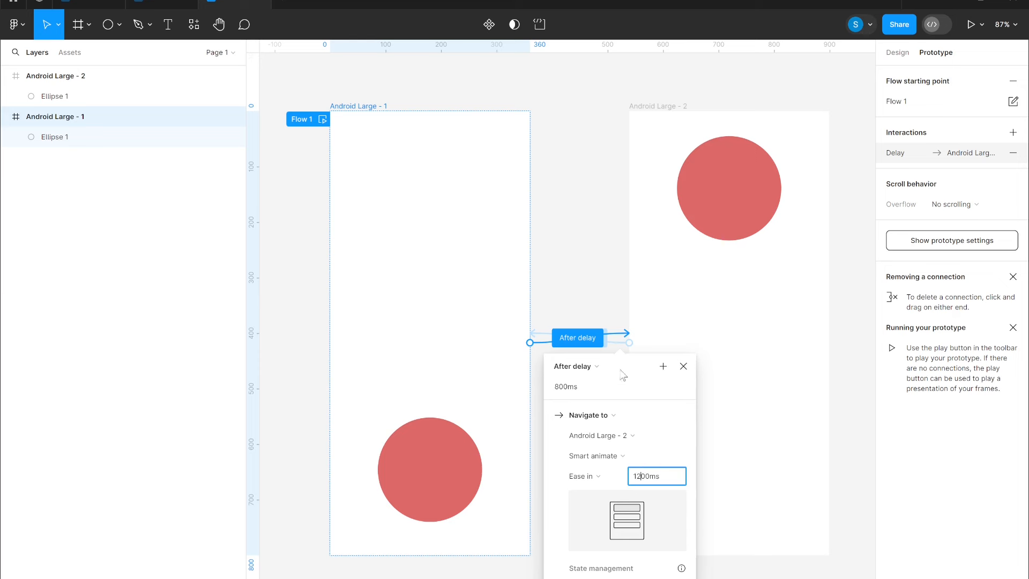
left_click(607, 256)
key("shift+space")
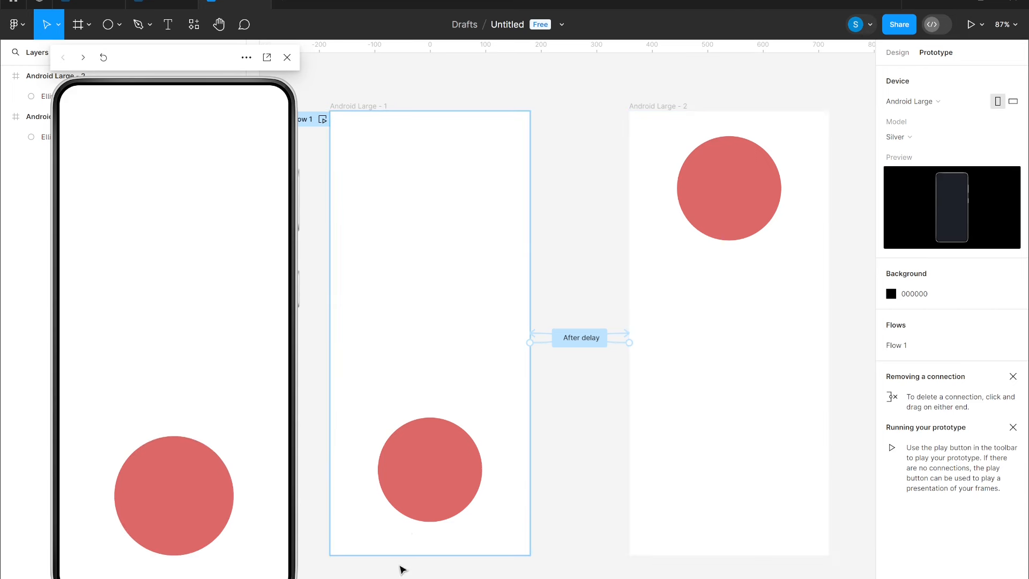
Step: Try Ease out and Ease in and out as easing for the Android Large - 1 delay interaction
left_click(579, 338)
left_click(556, 478)
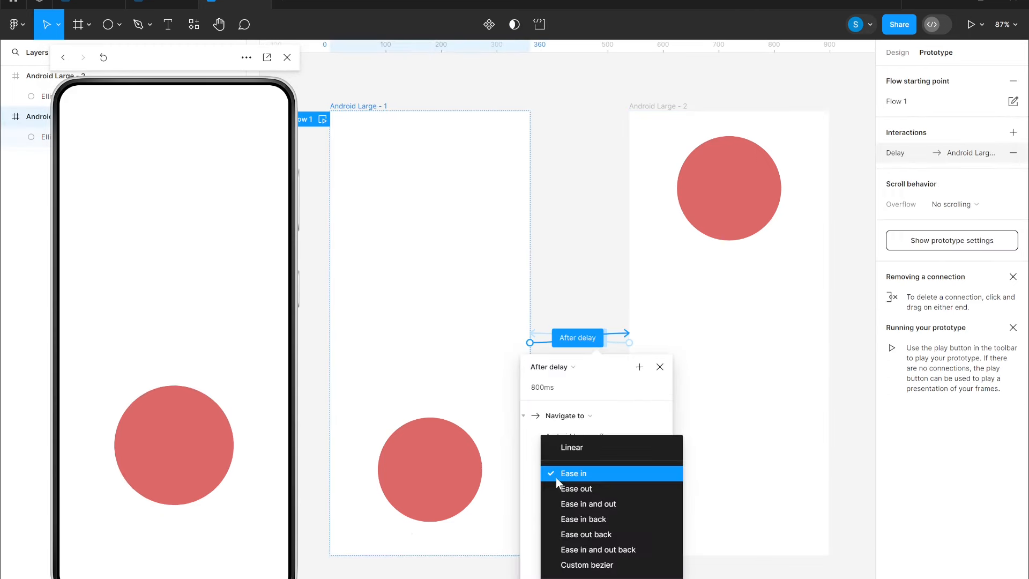
left_click(584, 488)
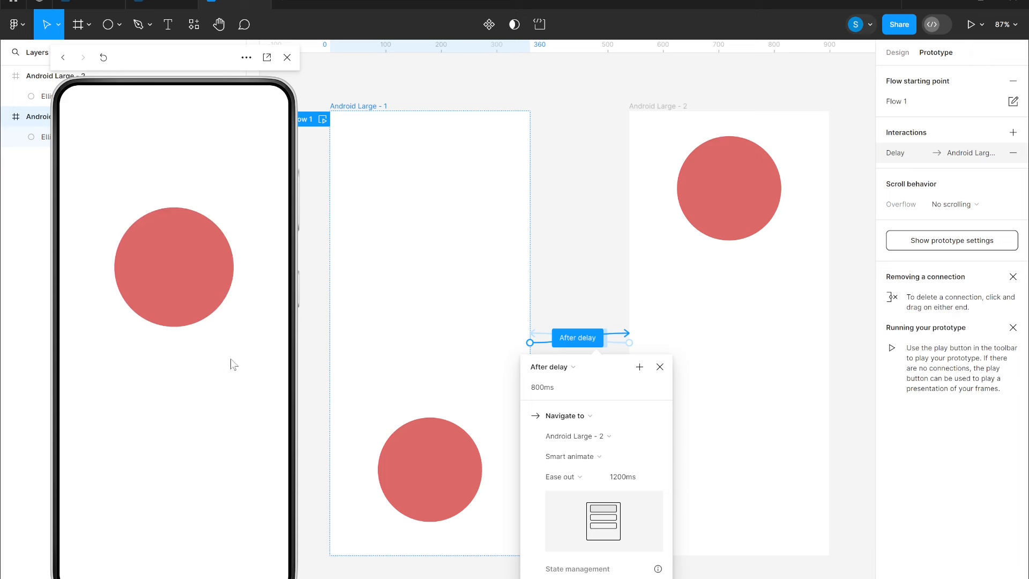
left_click(578, 479)
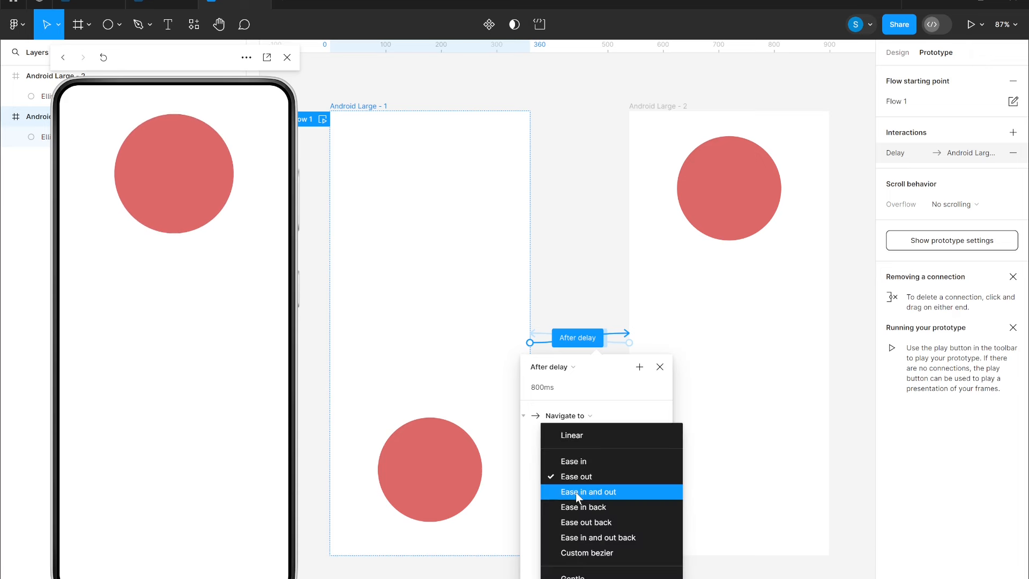
left_click(576, 491)
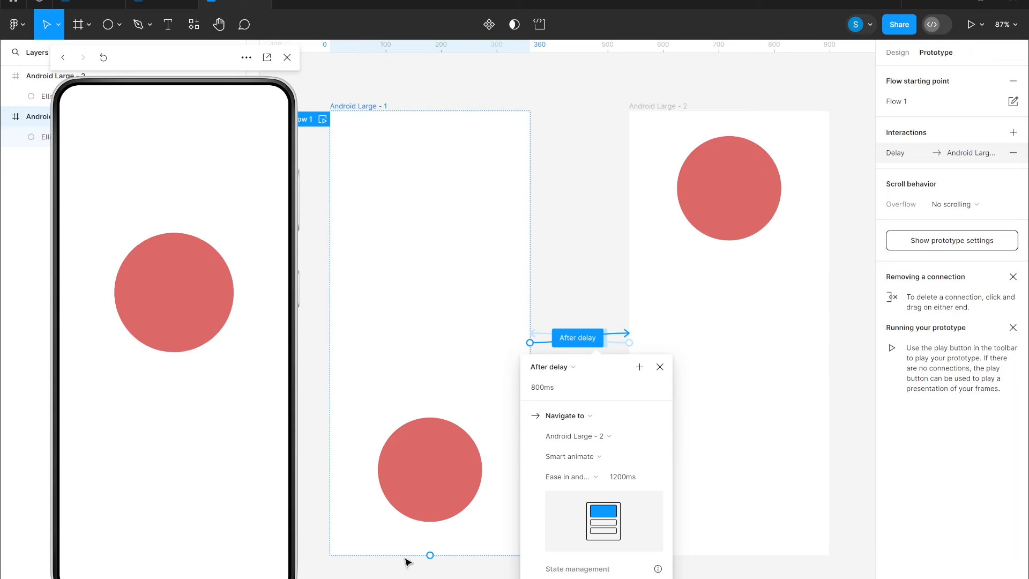
Step: Try the Ease in back and Ease out back easings on the Android Large - 1 transition
left_click(598, 477)
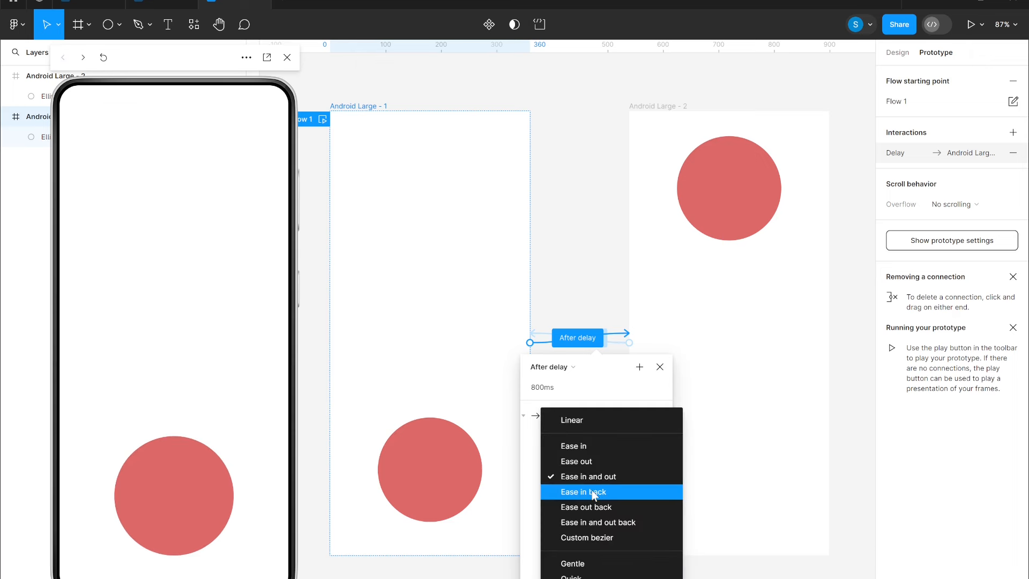
left_click(592, 490)
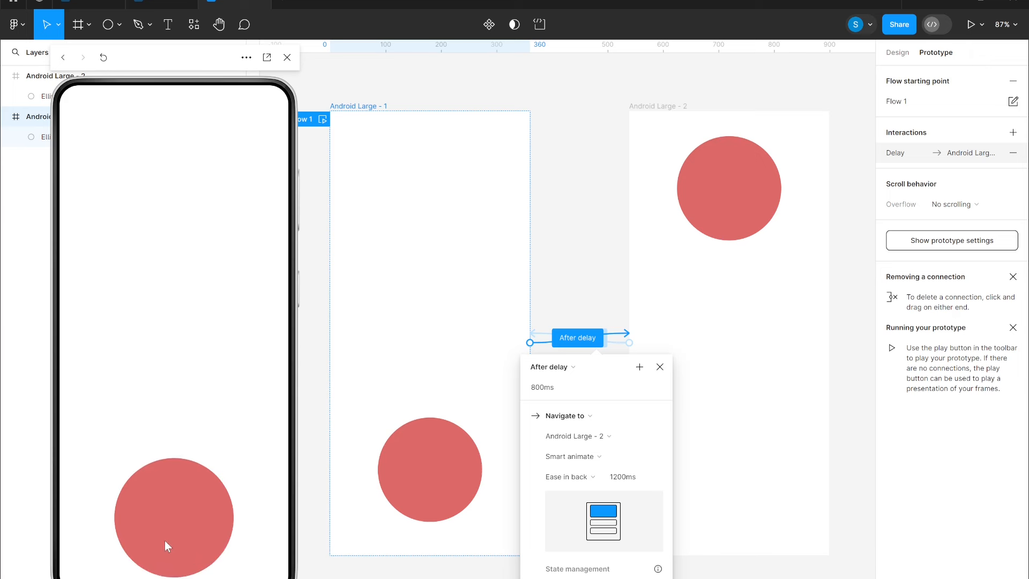
left_click(596, 481)
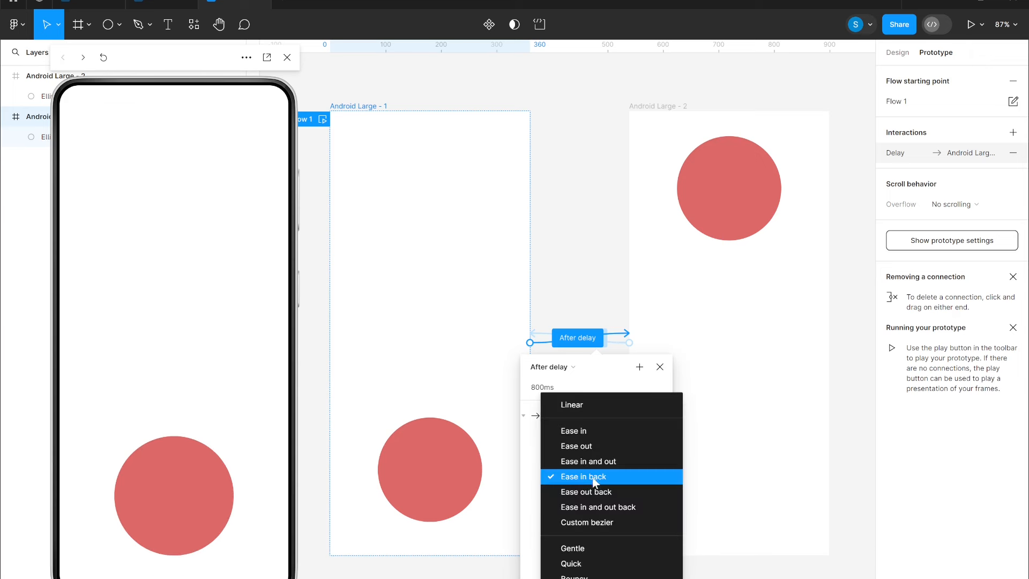
left_click(594, 489)
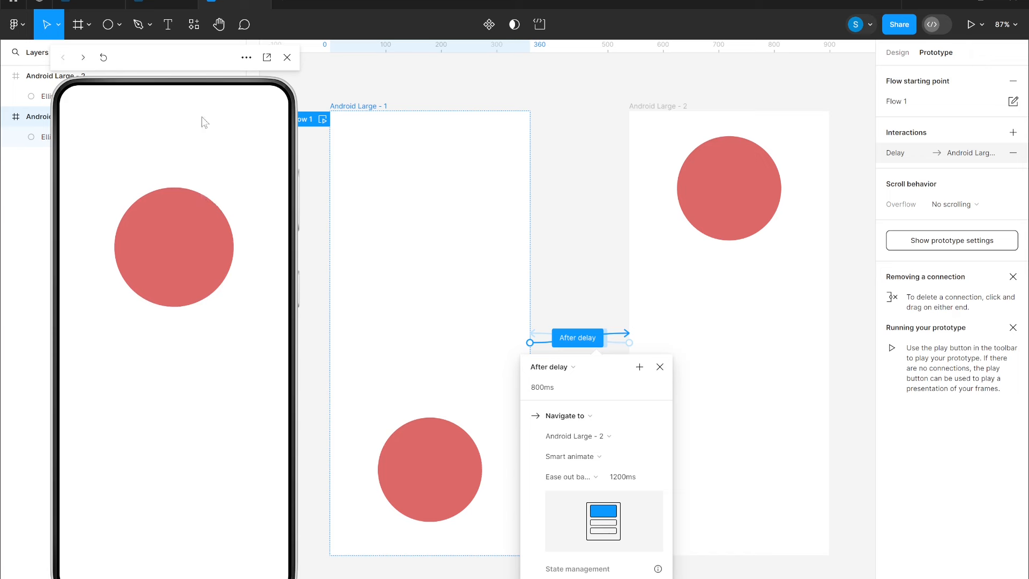
Step: Set the transition's duration to 800 ms and its easing to Ease in and out back
left_click(620, 481)
key("BackSpace")
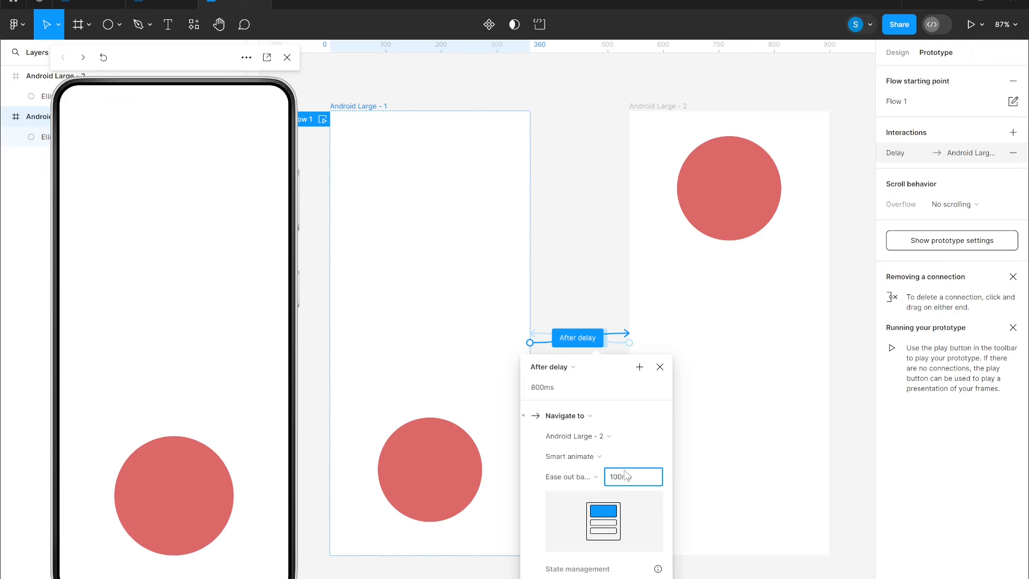
left_click(590, 478)
left_click(597, 490)
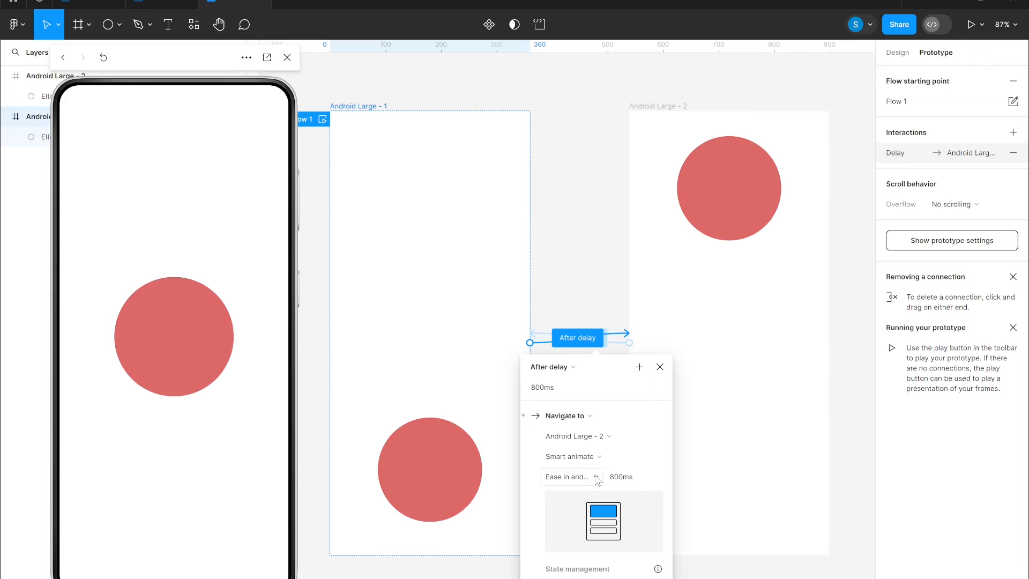
Step: Switch the transition's easing to Custom bezier and move the interaction dialog up until the whole curve editor shows
left_click(567, 477)
left_click(576, 489)
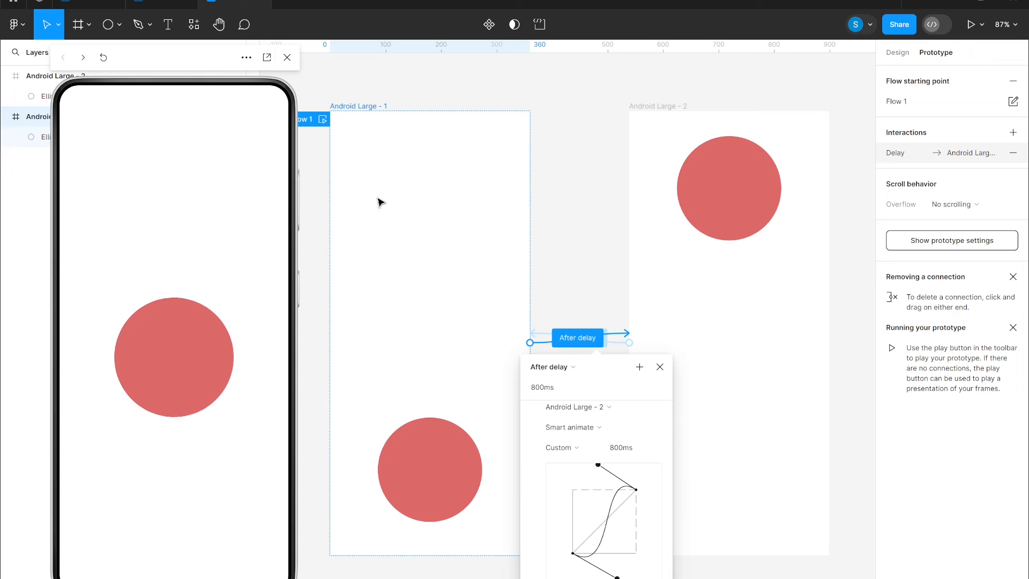
left_click_drag(609, 371, 602, 183)
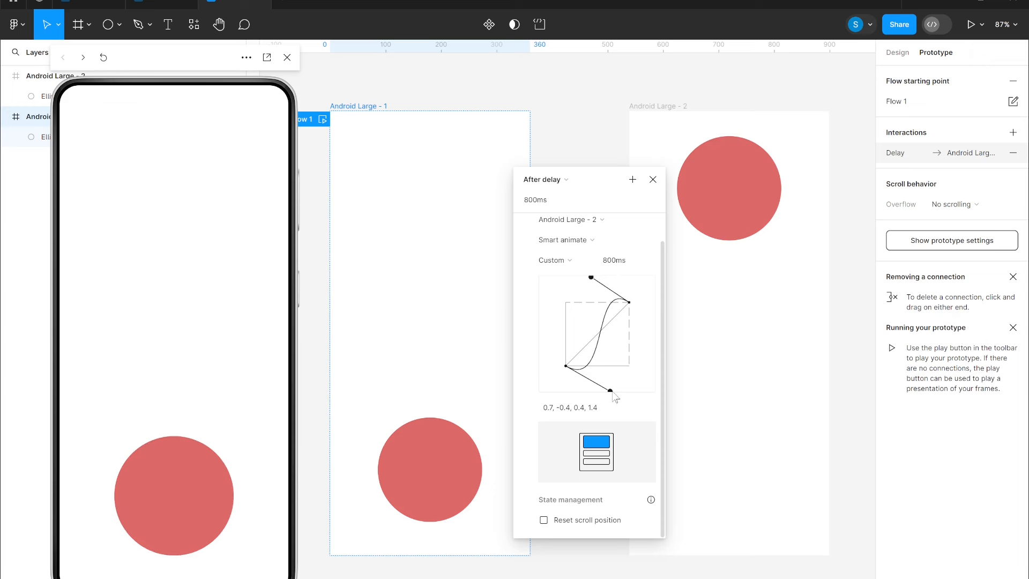
Step: Straighten the custom bezier curve into a linear one with handle values 0, 0, 1, 1
left_click_drag(616, 387, 613, 388)
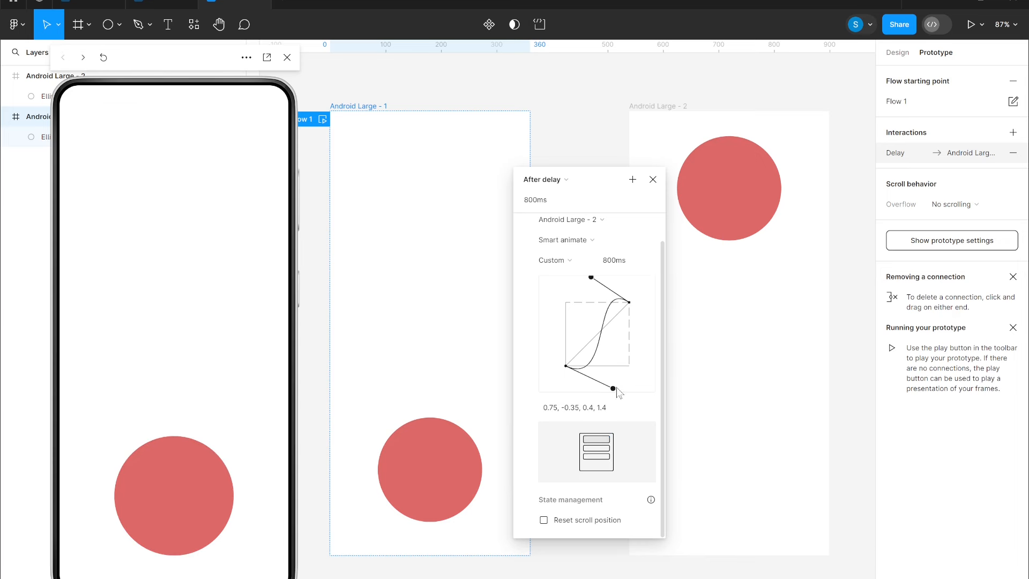
left_click_drag(613, 388, 567, 368)
left_click_drag(591, 278, 630, 303)
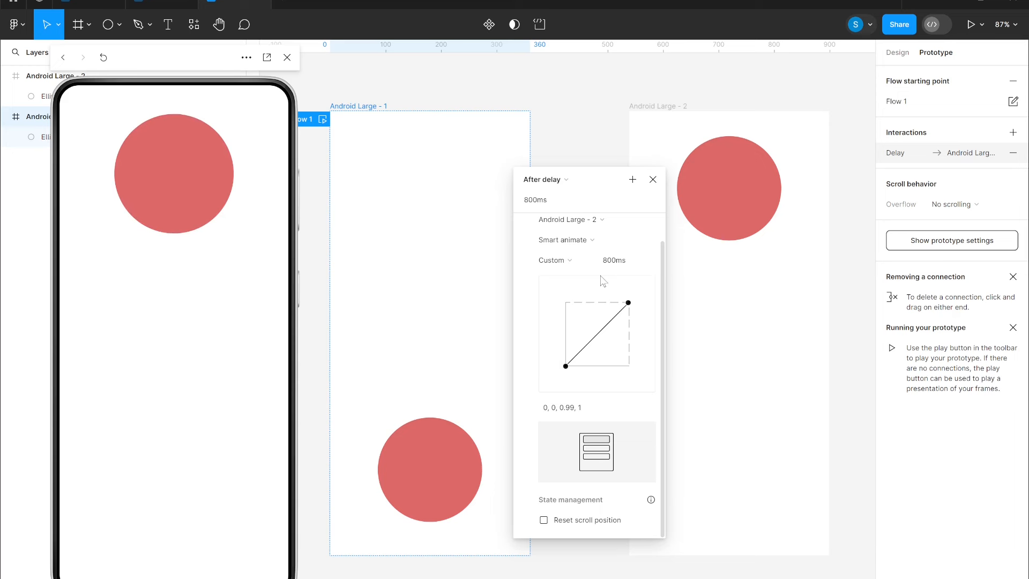
scroll(602, 281, "up", 5)
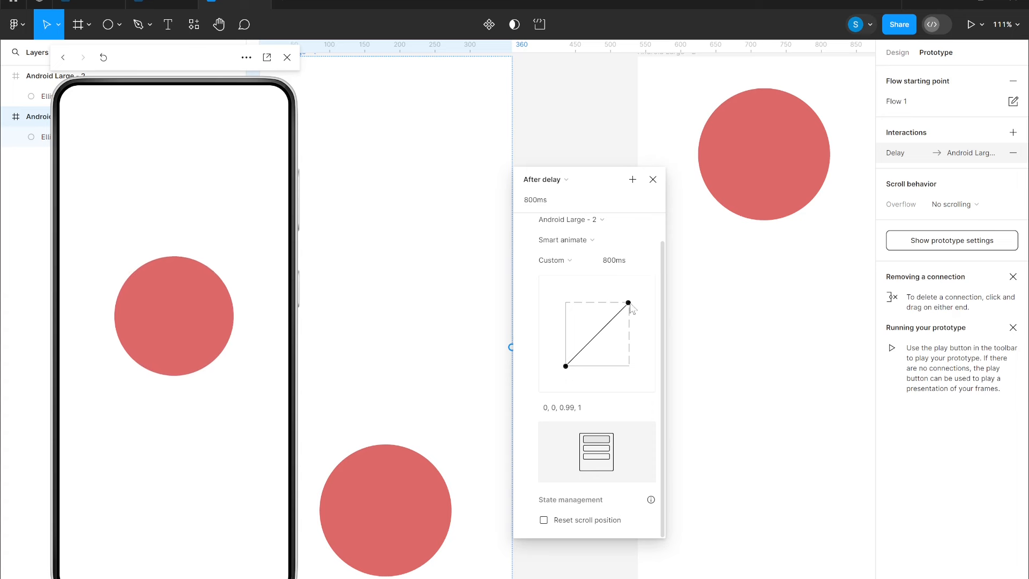
left_click_drag(629, 305, 630, 304)
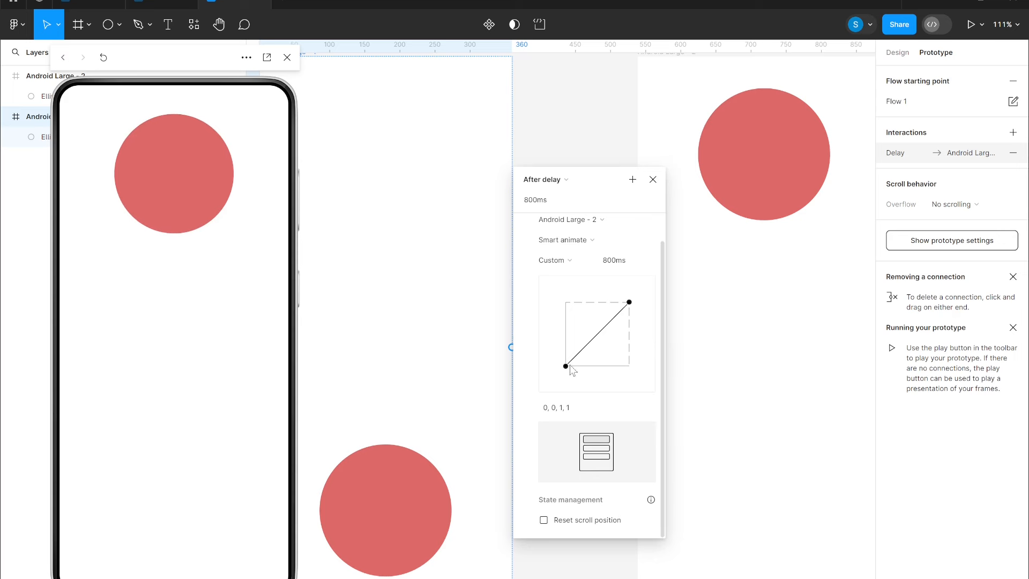
Step: Reshape the custom bezier with both handles into a soft S-curve of about 0.85, 0.25, 0.28, 0.7
left_click_drag(567, 367, 573, 367)
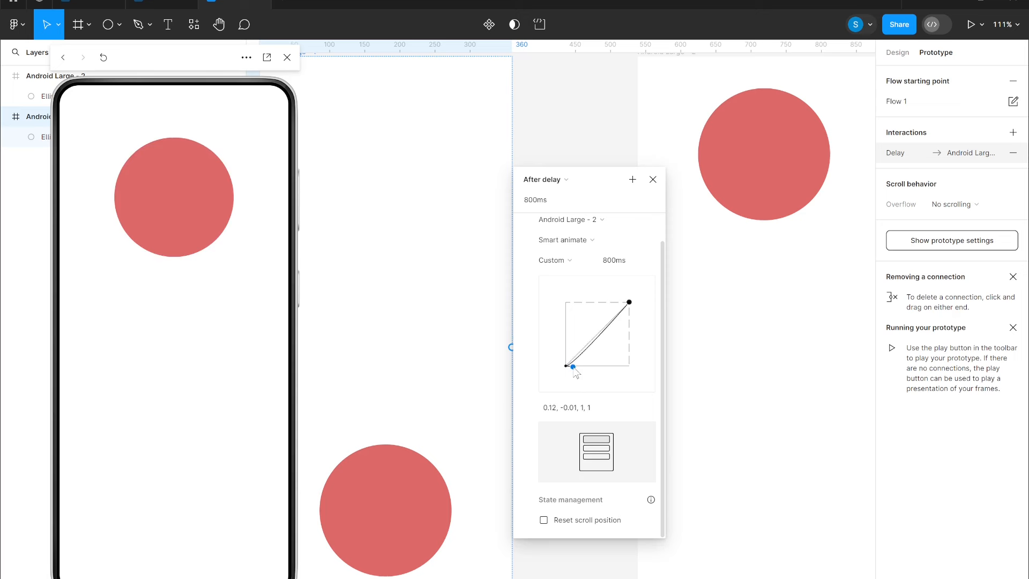
left_click_drag(629, 303, 594, 303)
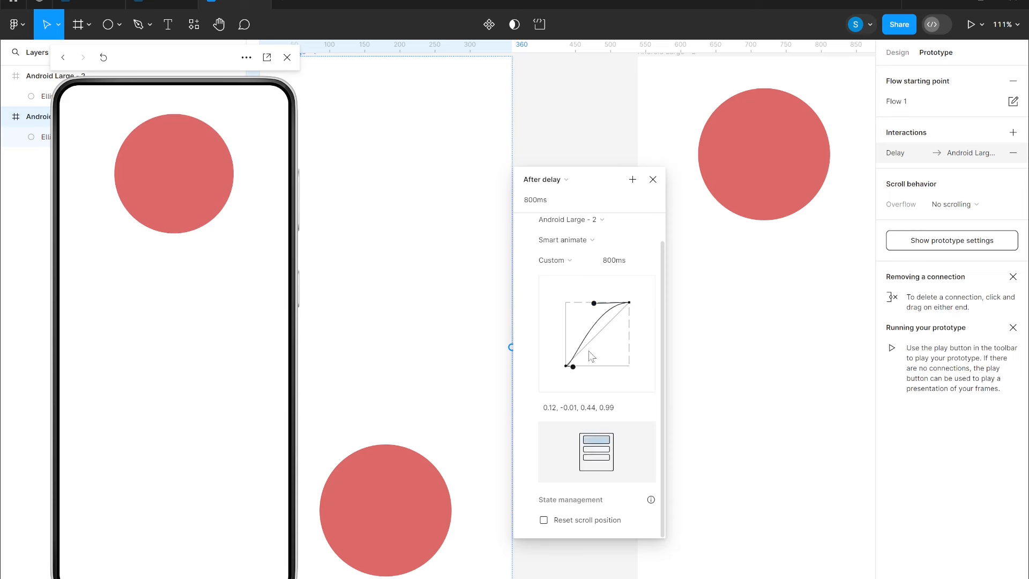
left_click_drag(573, 367, 628, 366)
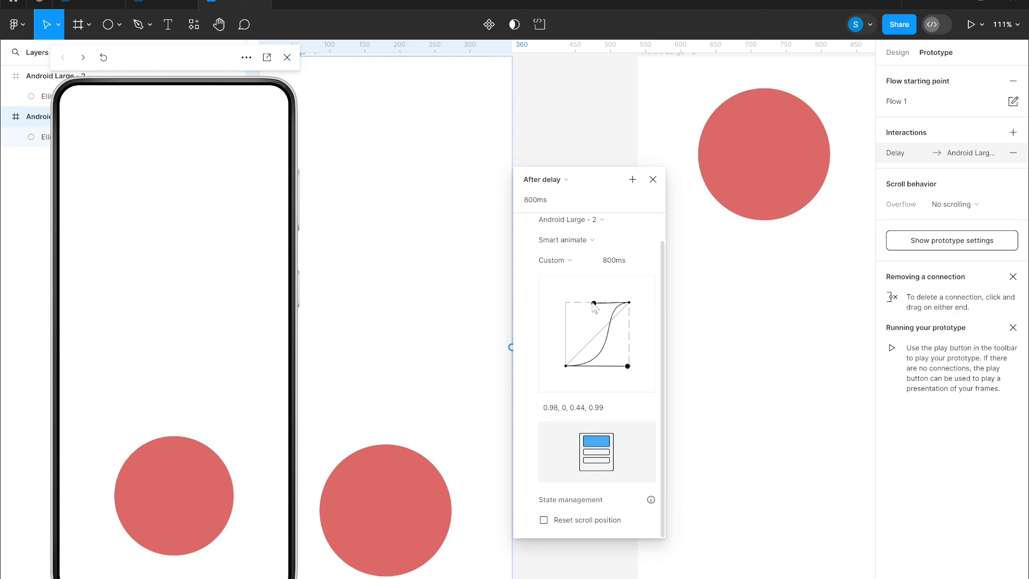
left_click_drag(595, 307, 569, 308)
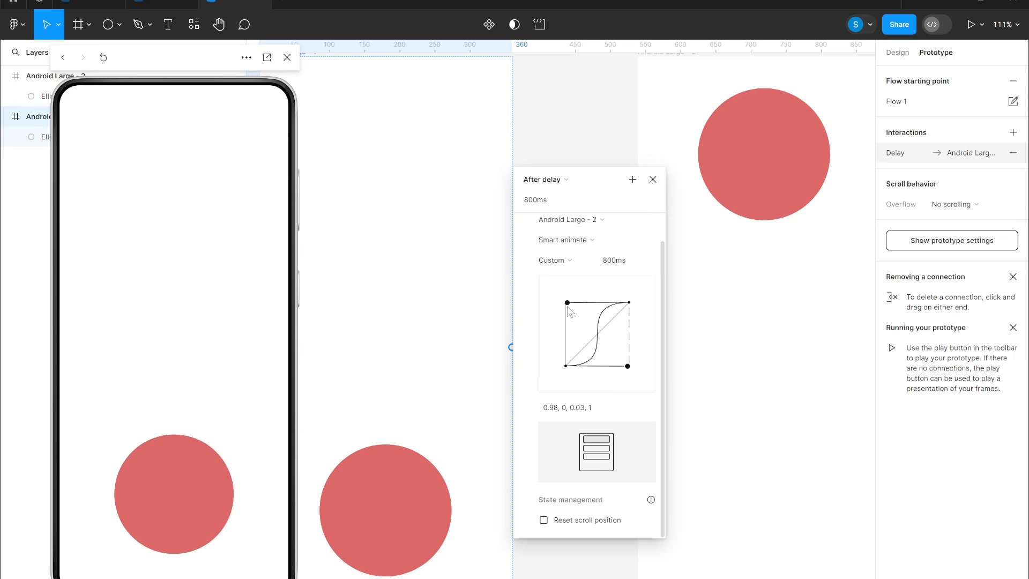
left_click_drag(567, 302, 583, 321)
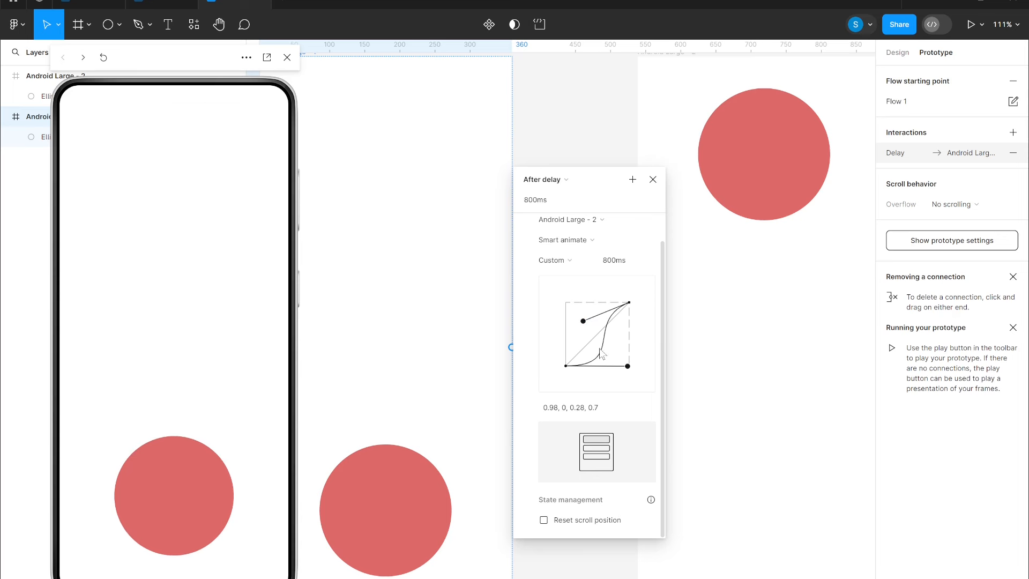
left_click_drag(628, 366, 619, 352)
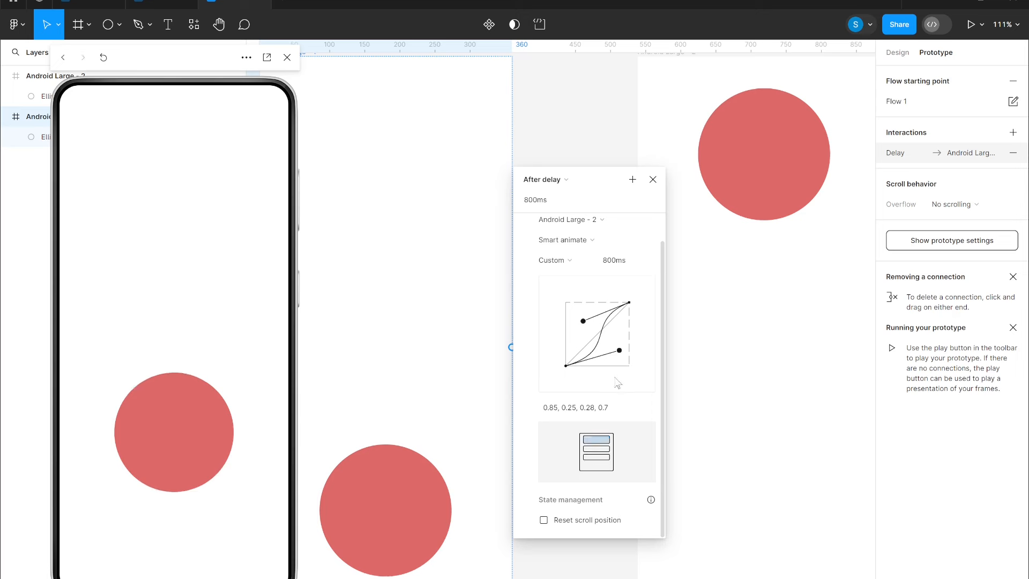
Step: Pull both custom bezier handles beyond the graph to make an overshooting curve of about 0.81, -0.57, 0, 1.59
left_click_drag(620, 350, 617, 405)
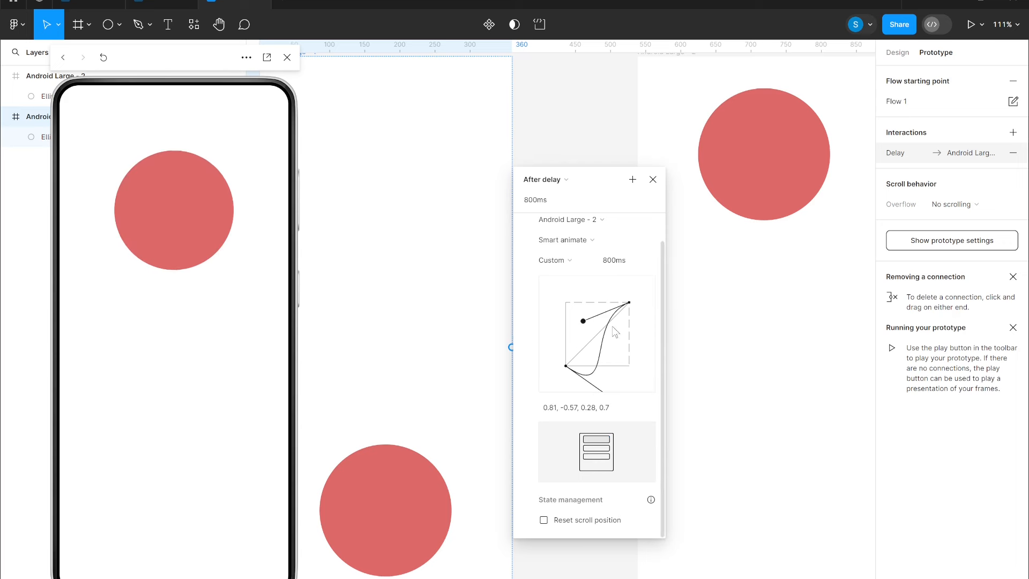
left_click_drag(584, 320, 564, 275)
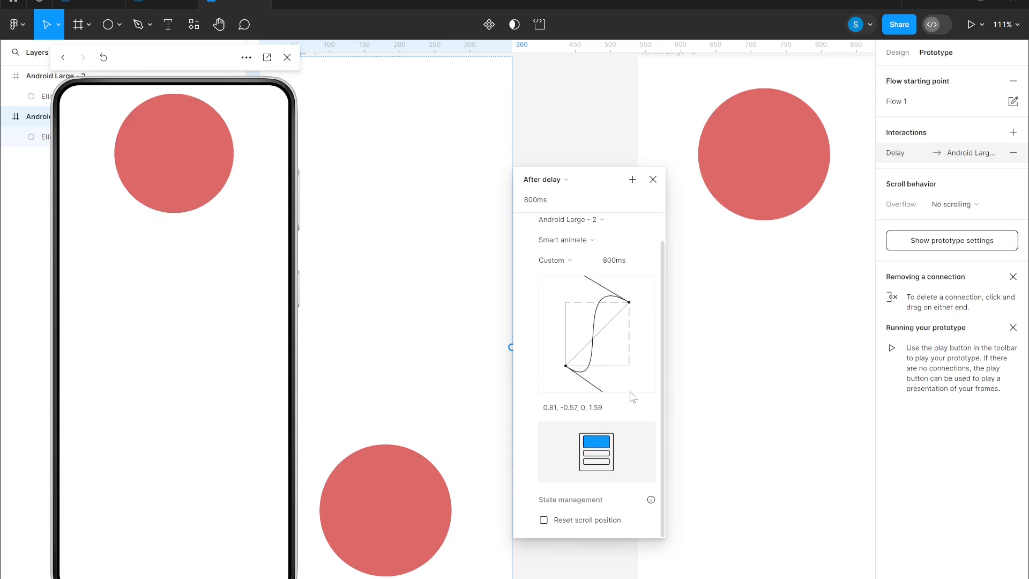
Step: Enter the custom bezier values 0.8, 0, 0.2, 1 for the transition's easing curve
left_click(565, 407)
key("BackSpace")
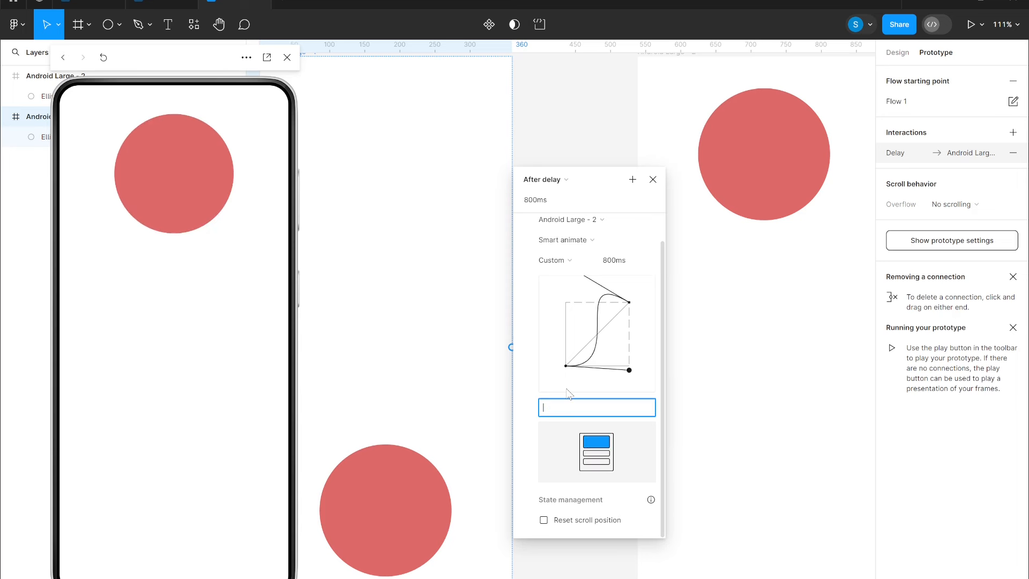
type("0.8")
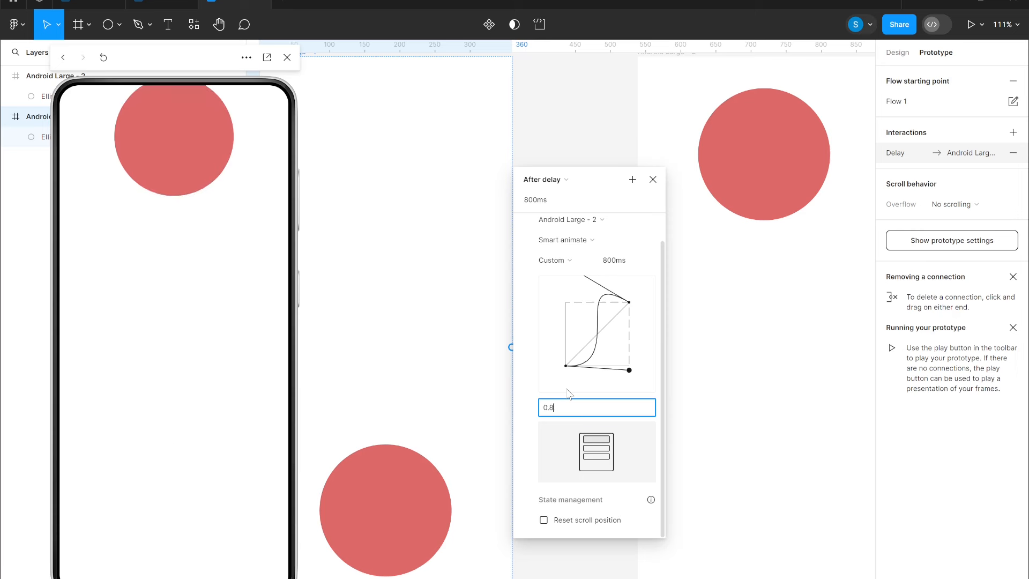
type(",0")
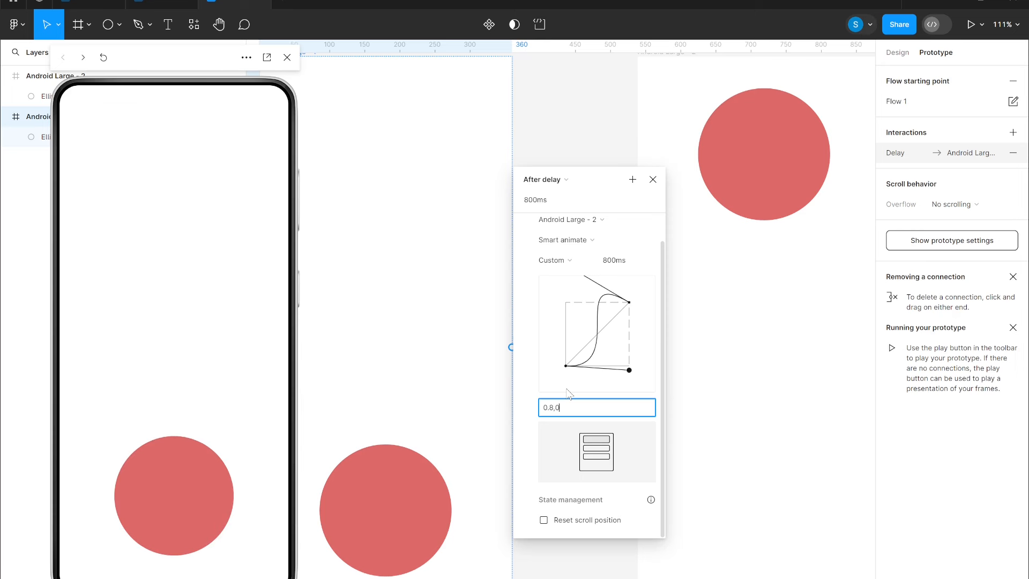
type(",0")
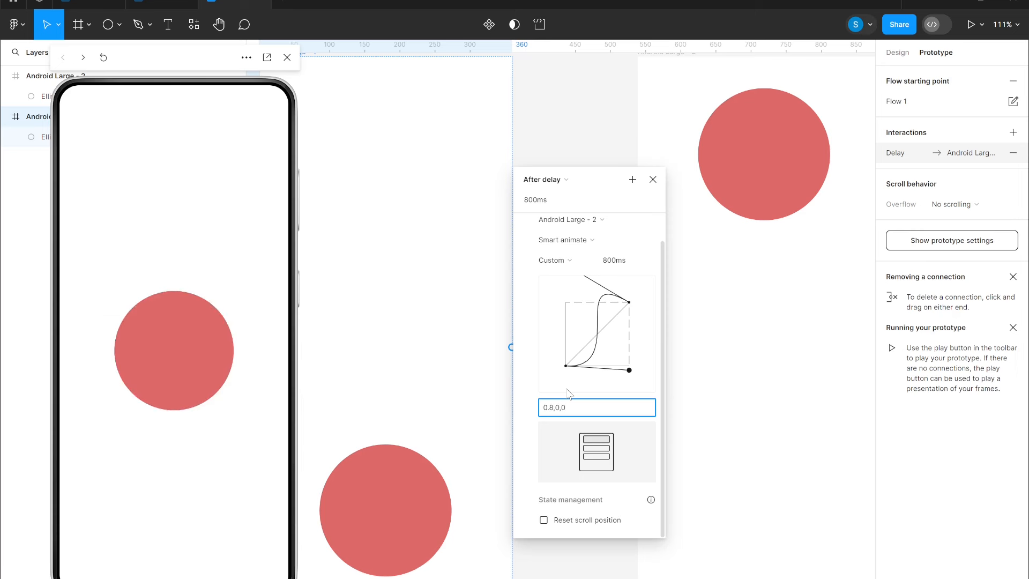
type(".2,1")
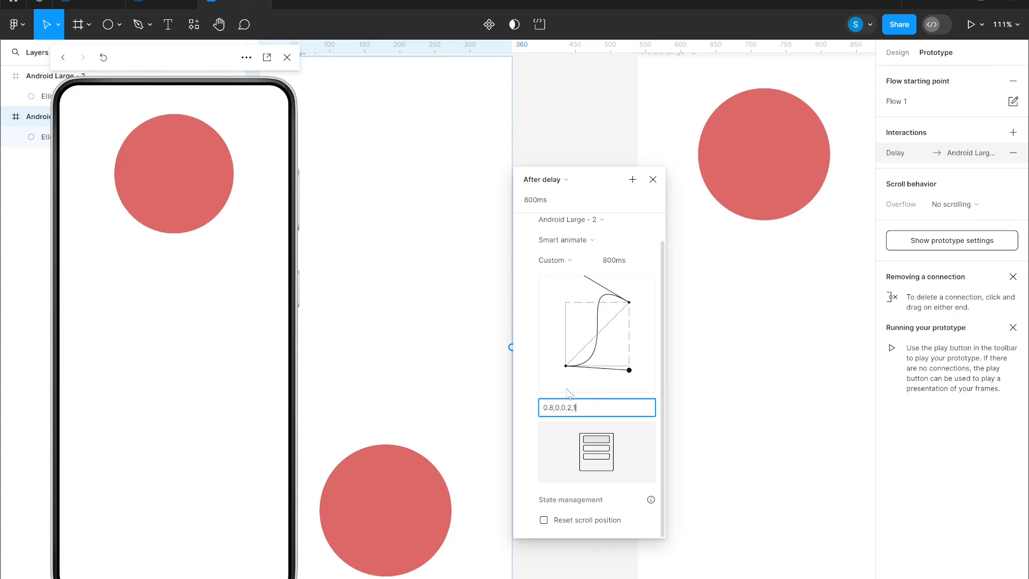
key("Return")
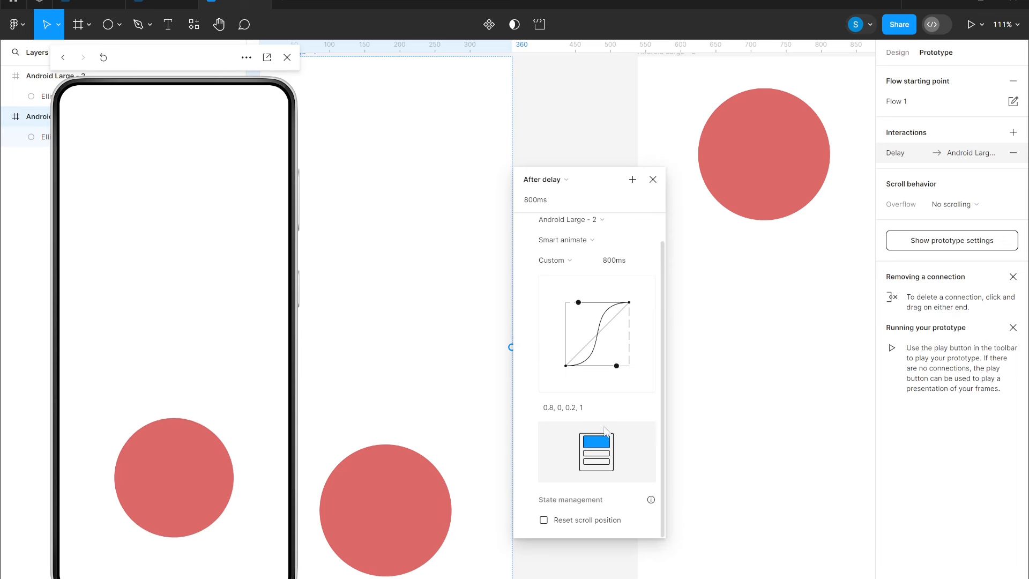
Step: Copy the custom bezier curve's values and finish editing them
left_click(591, 406)
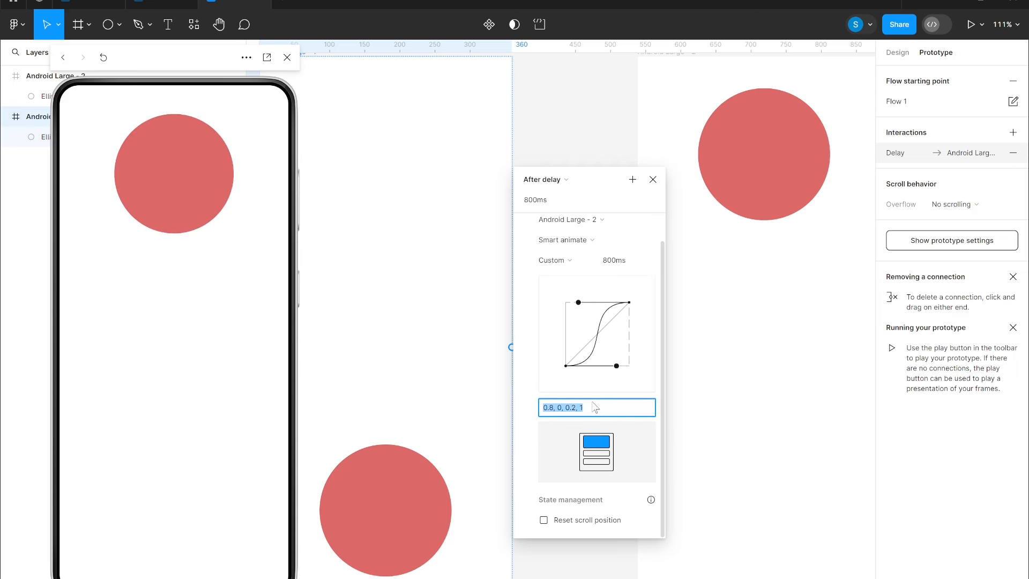
right_click(594, 407)
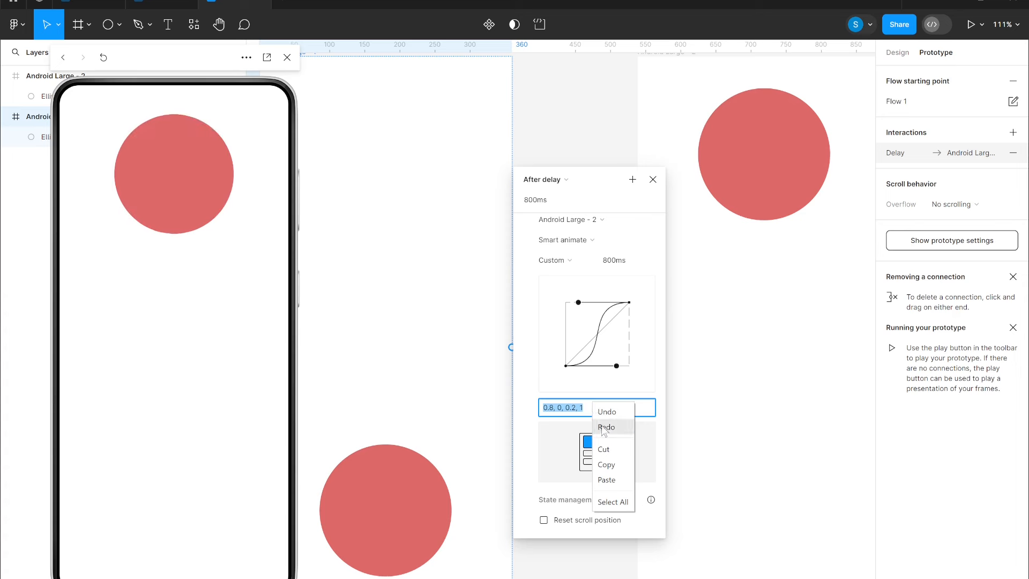
left_click(619, 469)
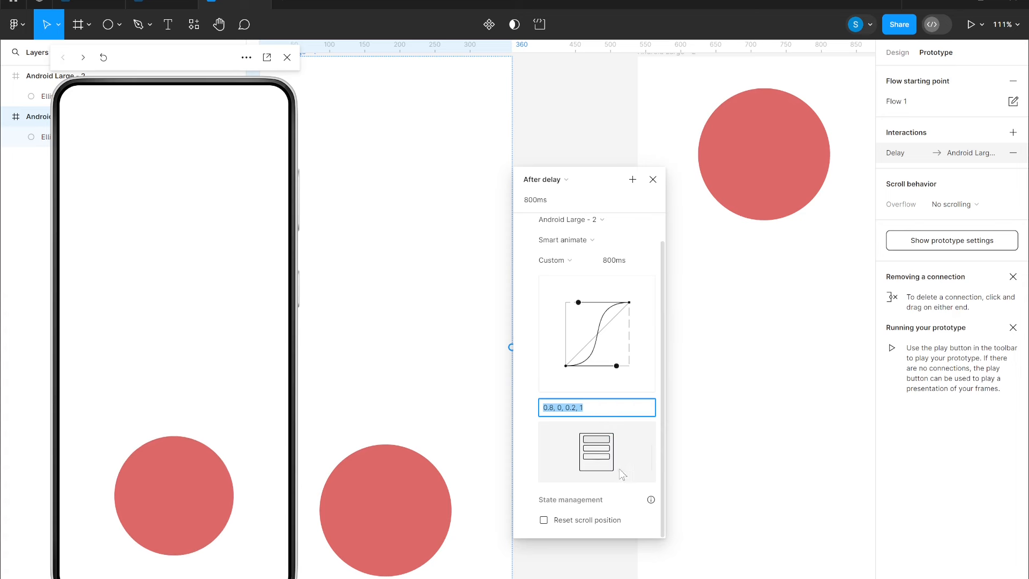
left_click(638, 388)
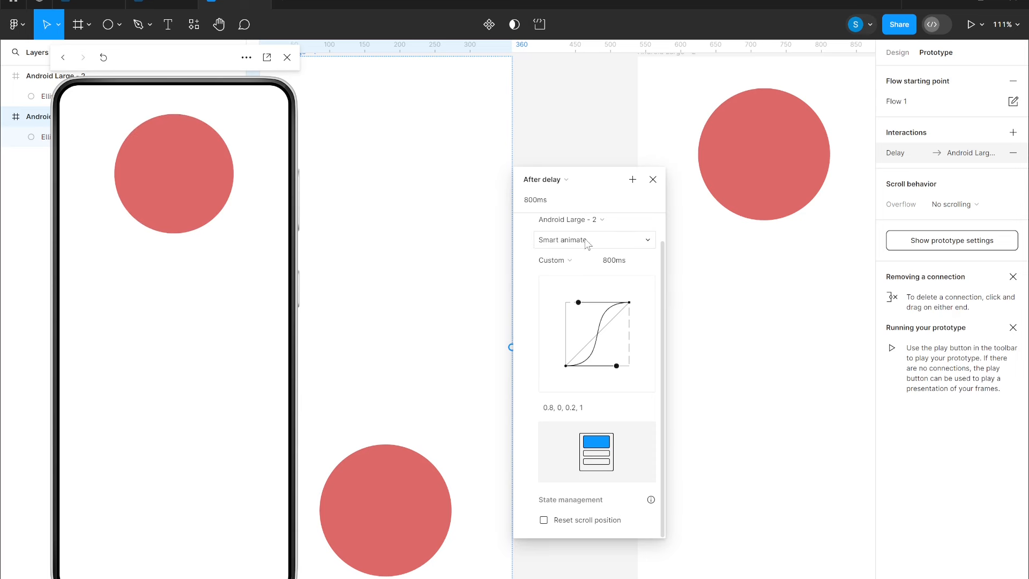
Step: Try the Gentle spring preset and the Quick preset as the transition's easing
left_click(570, 261)
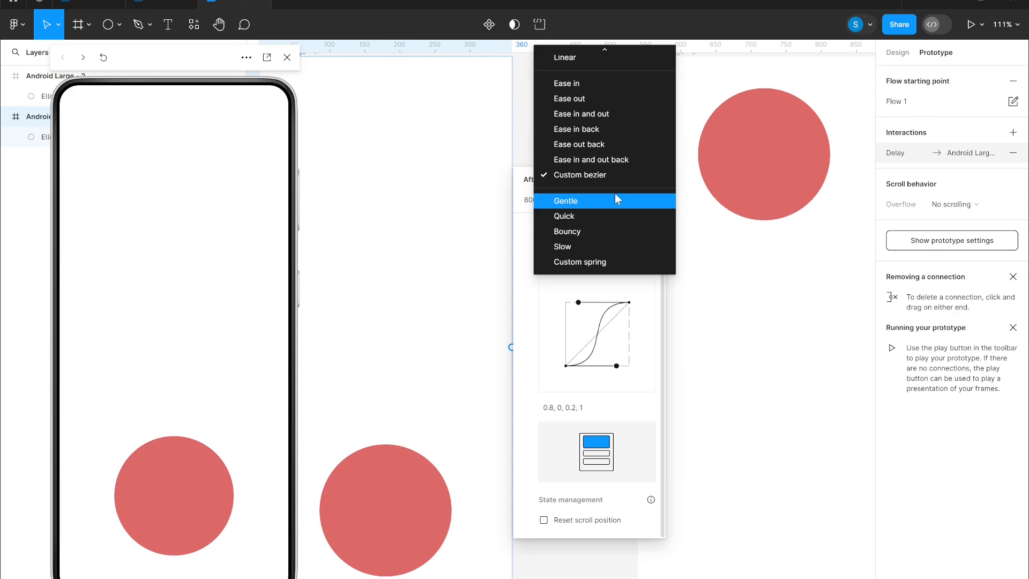
left_click(657, 202)
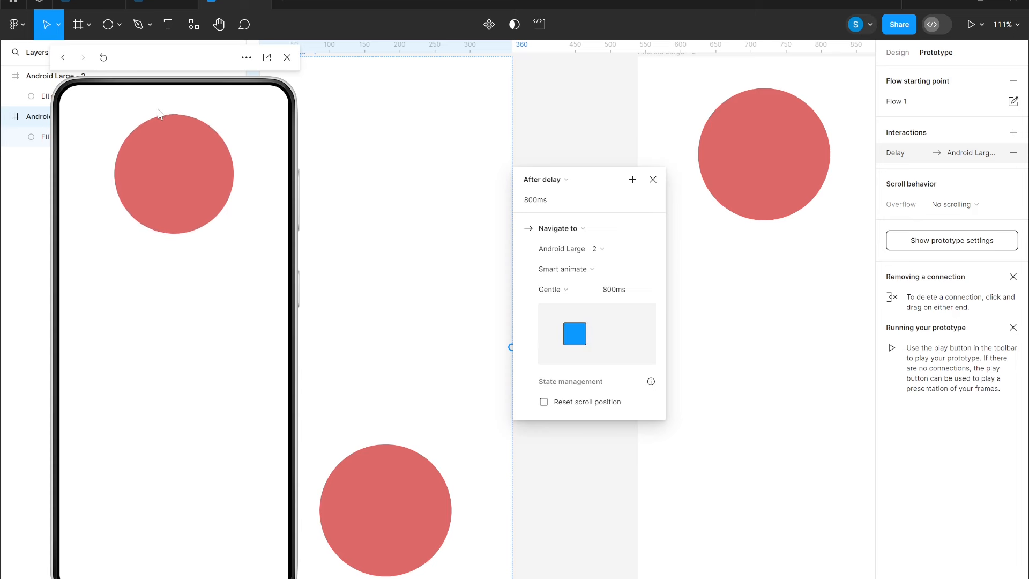
left_click(562, 292)
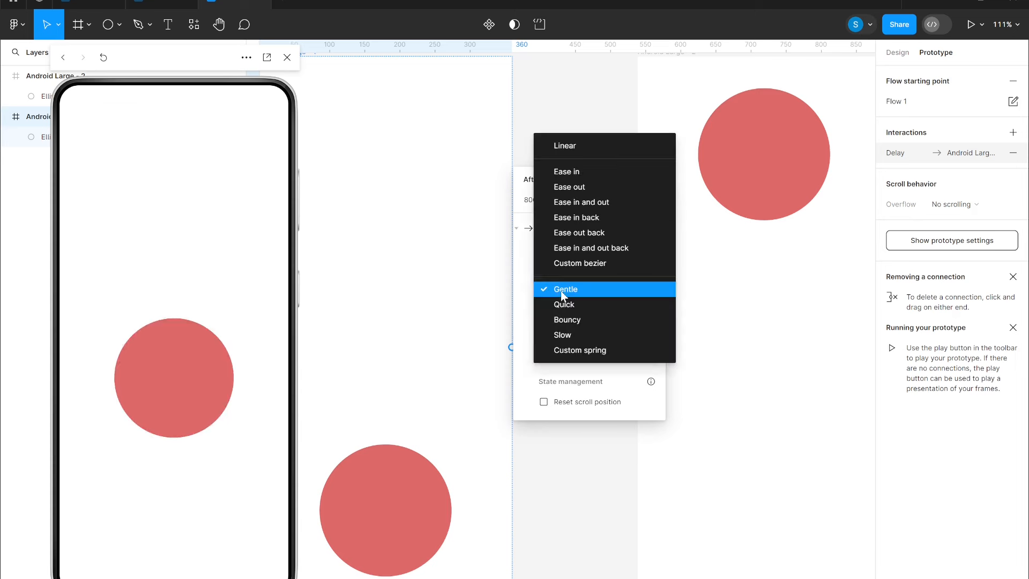
left_click(564, 305)
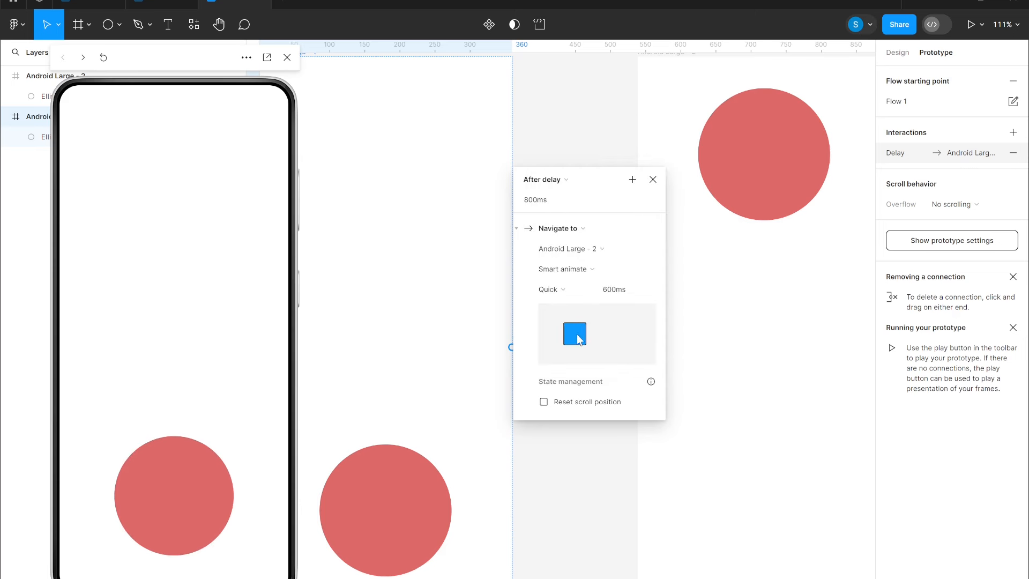
Step: Try the Bouncy spring preset and the Slow preset as the transition's easing
left_click(579, 298)
left_click(579, 302)
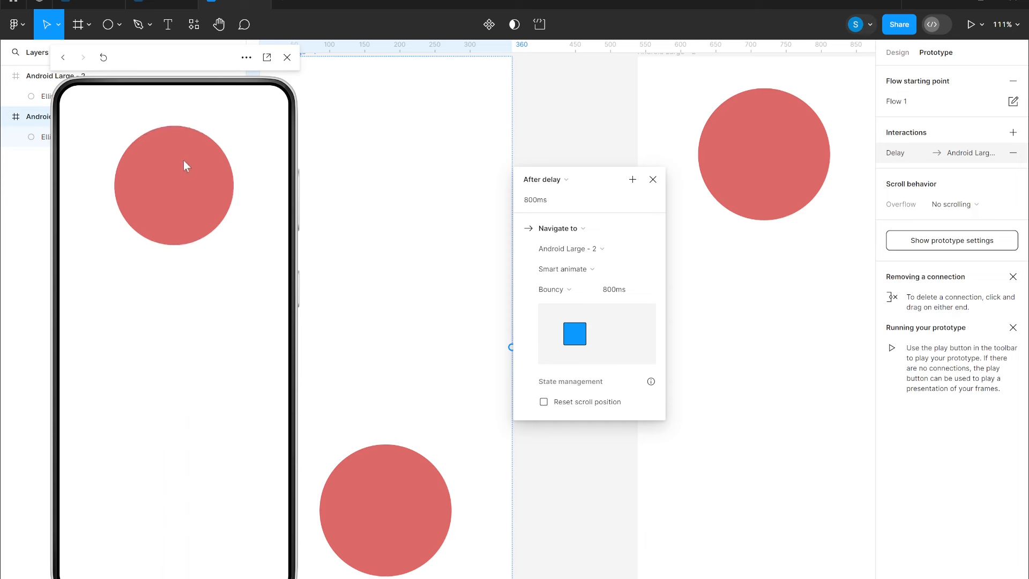
left_click(558, 290)
left_click(561, 303)
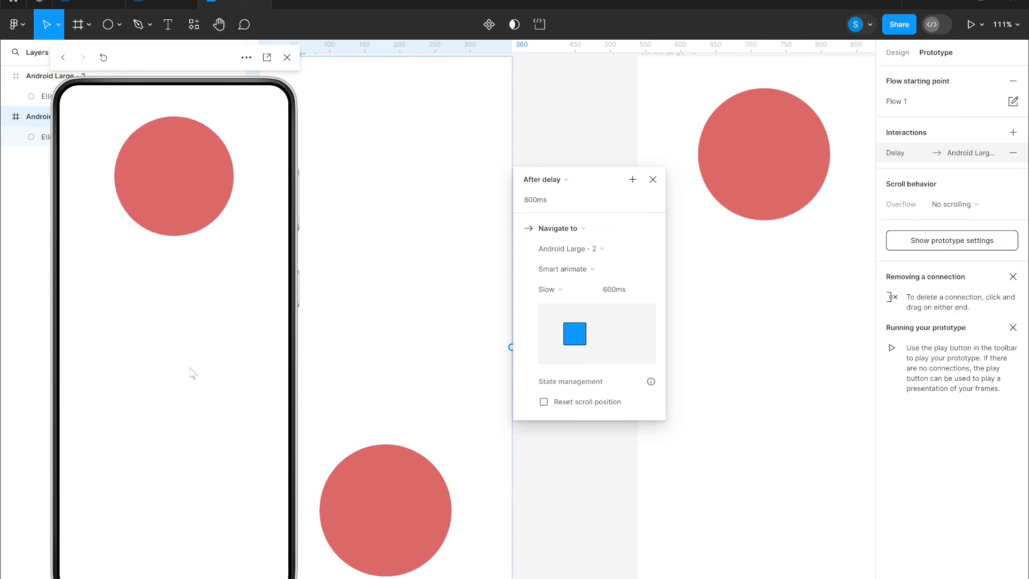
Step: Switch the easing to Custom spring and reshape its curve into a rapid oscillation with stiffness about 8270 and damping about 48.7
left_click(572, 291)
left_click(573, 301)
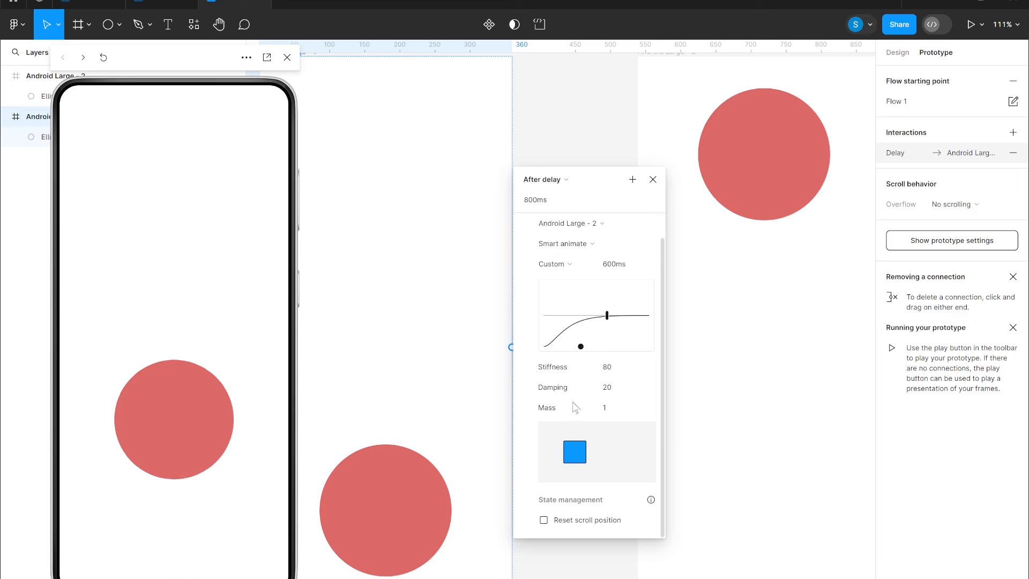
left_click_drag(580, 346, 645, 336)
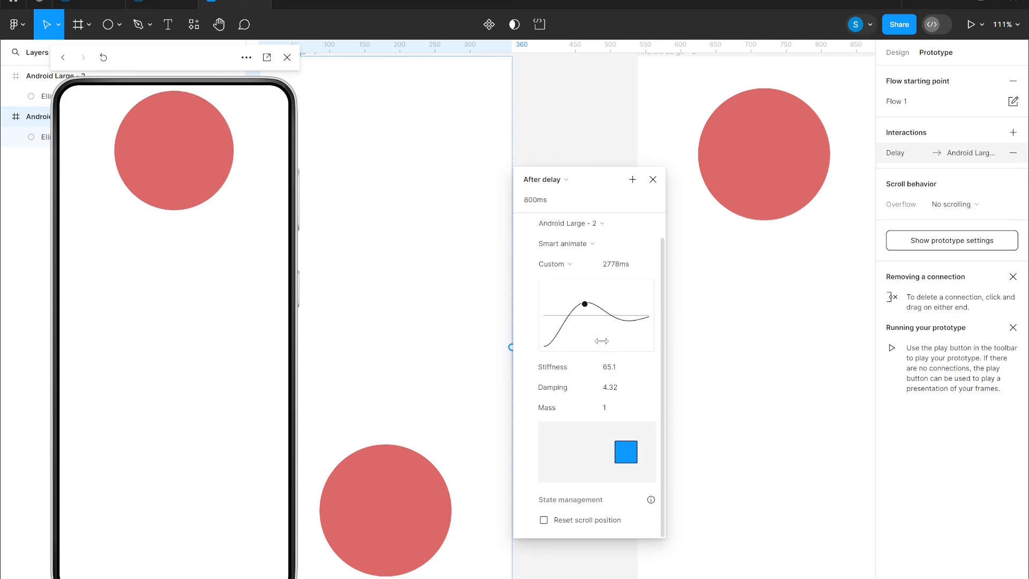
left_click_drag(599, 338, 618, 336)
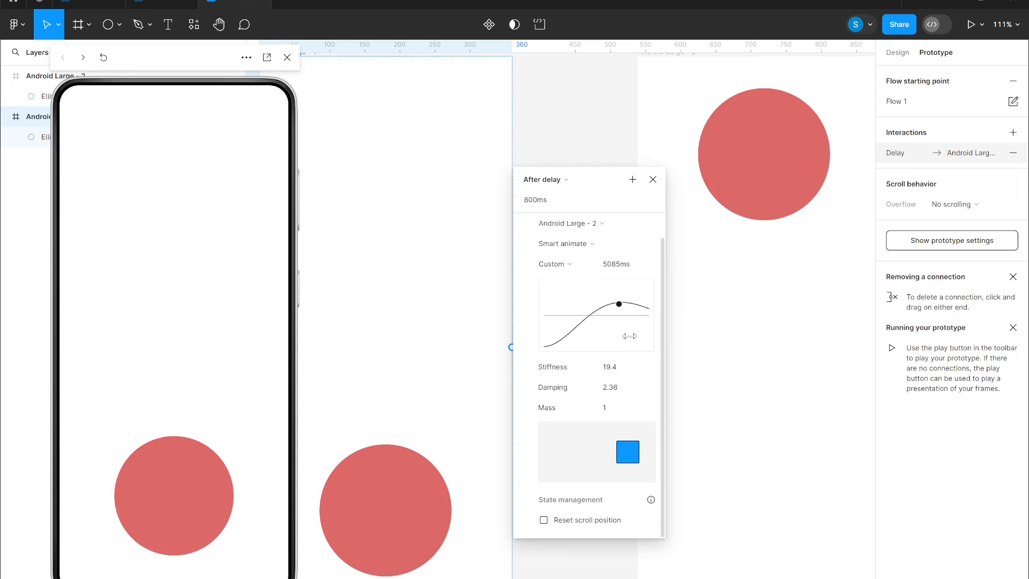
left_click_drag(629, 336, 547, 330)
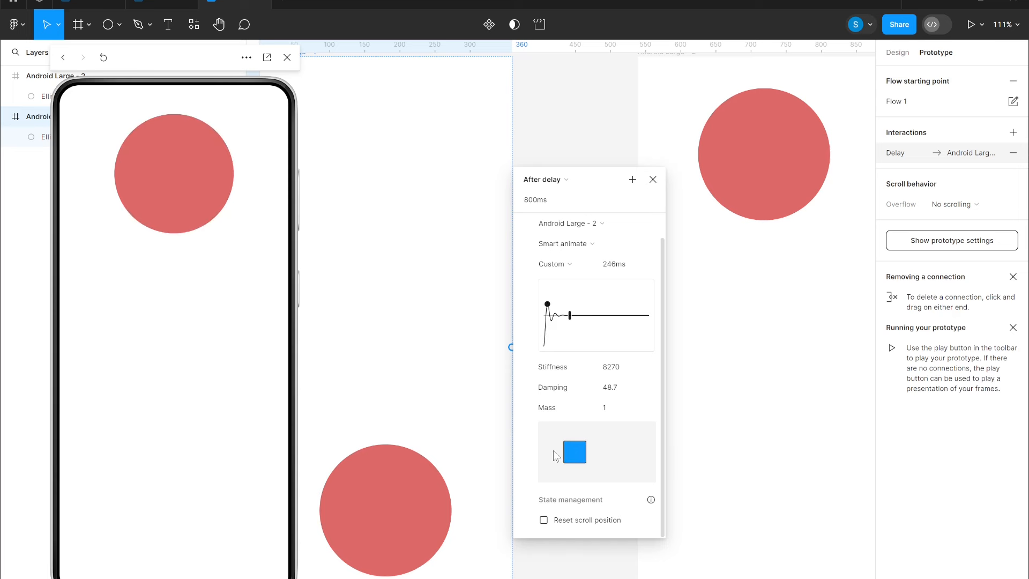
Step: Reshape the spring curve into strong repeated bounces with stiffness about 579, and set the damping to 1
mouse_move(570, 320)
left_mouse_down()
mouse_move(593, 321)
mouse_move(562, 303)
left_mouse_up()
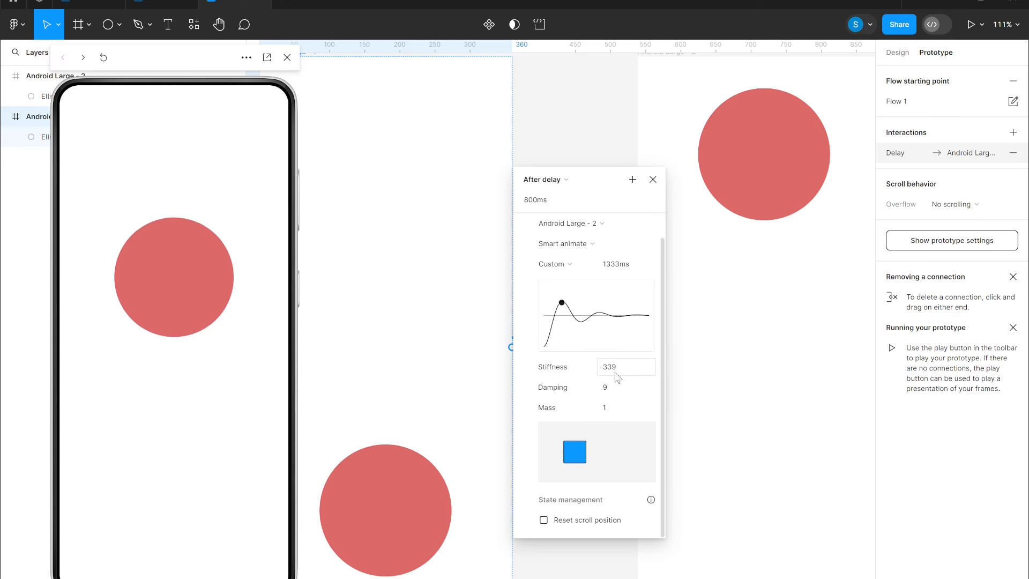
left_click_drag(574, 302, 557, 284)
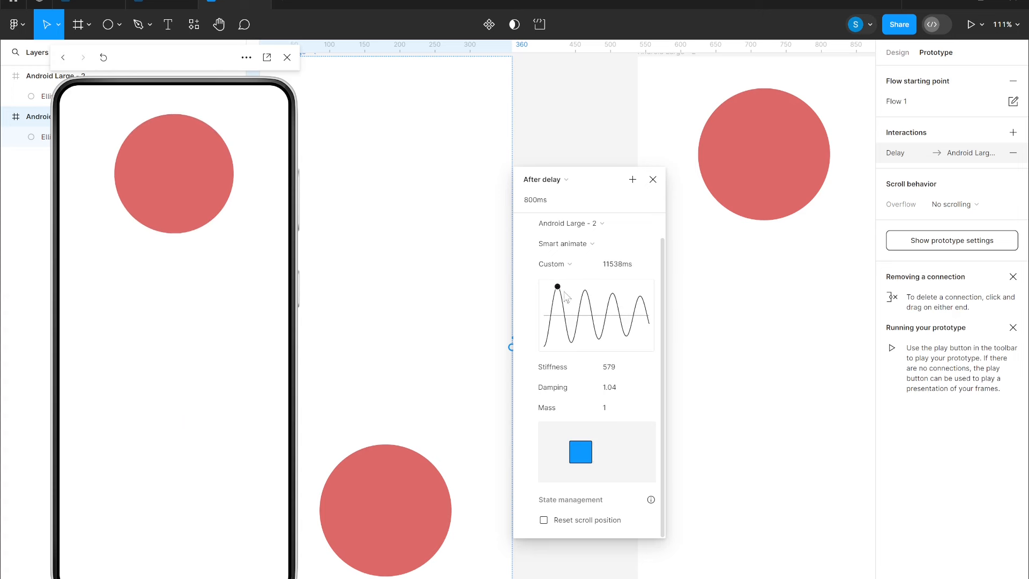
left_click(627, 392)
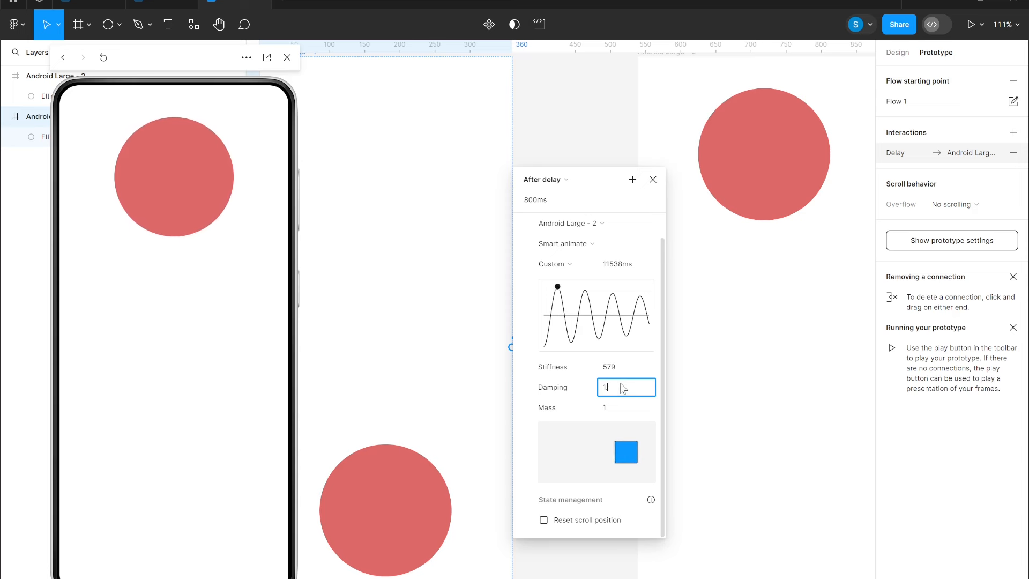
key("Return")
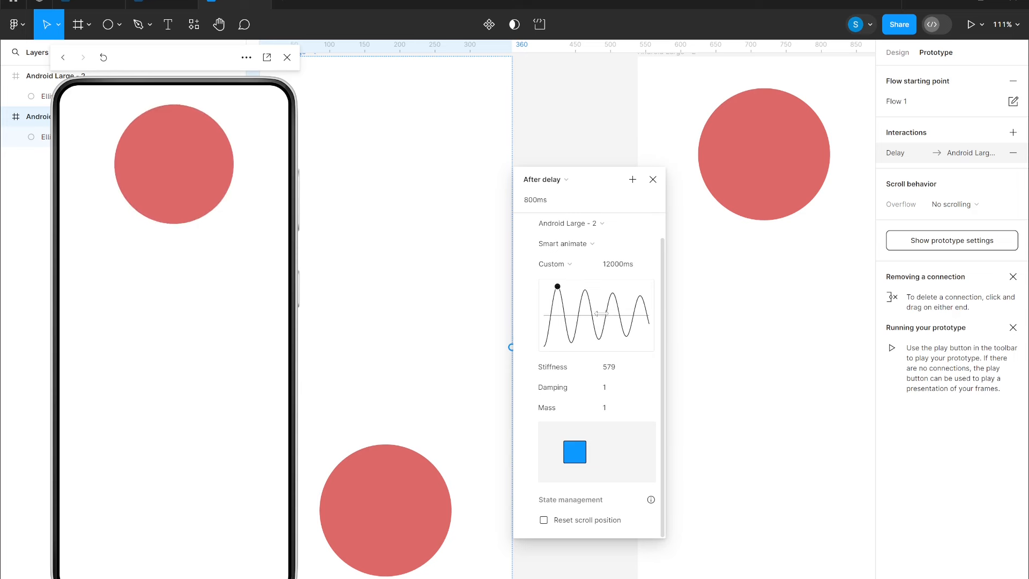
Step: Stretch the spring curve to stiffness about 70.6 and damping about 0.35, and undo the latest spring changes
left_click_drag(595, 314, 619, 315)
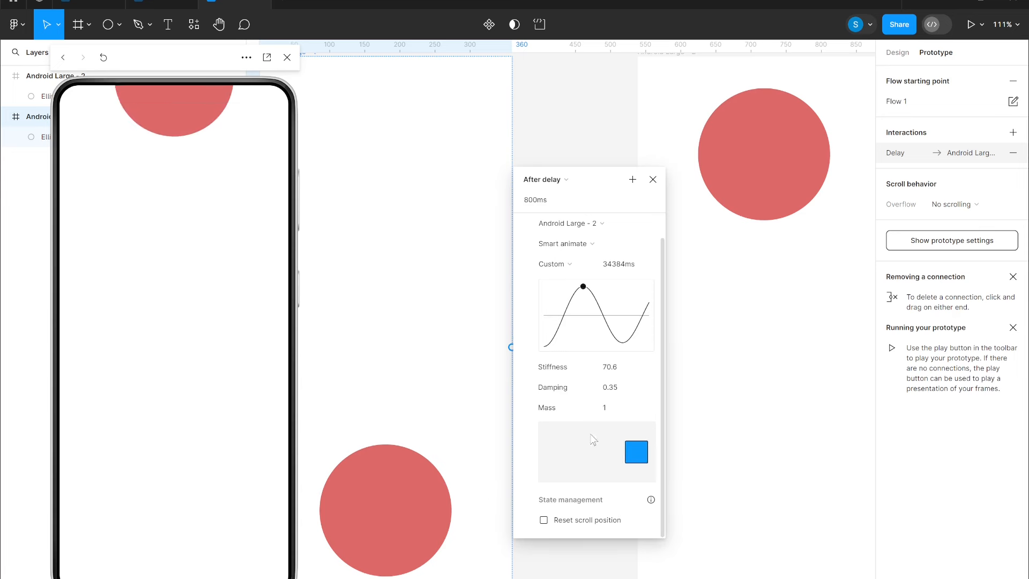
left_click(628, 388)
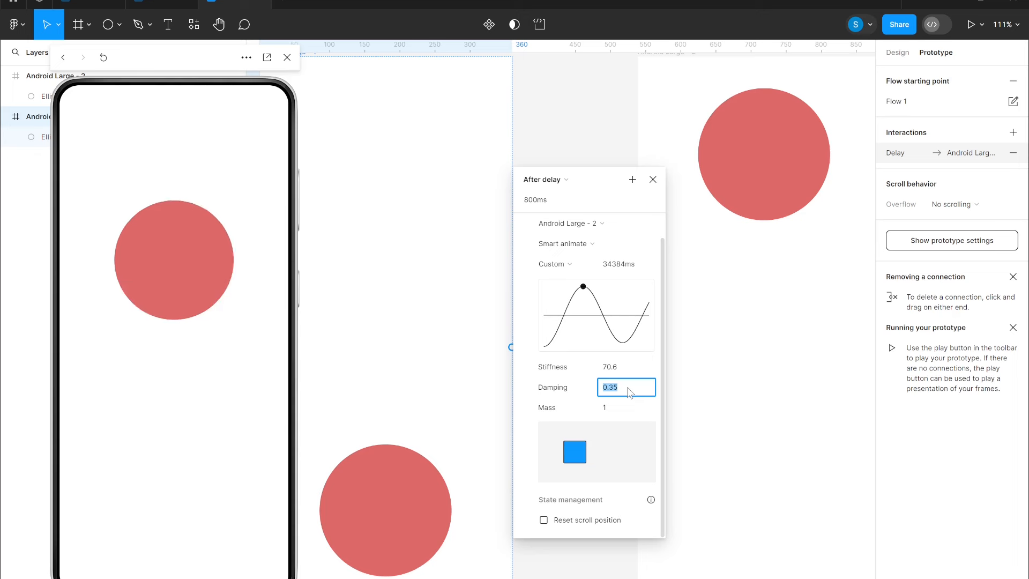
key("ctrl+z")
key("ctrl+z")
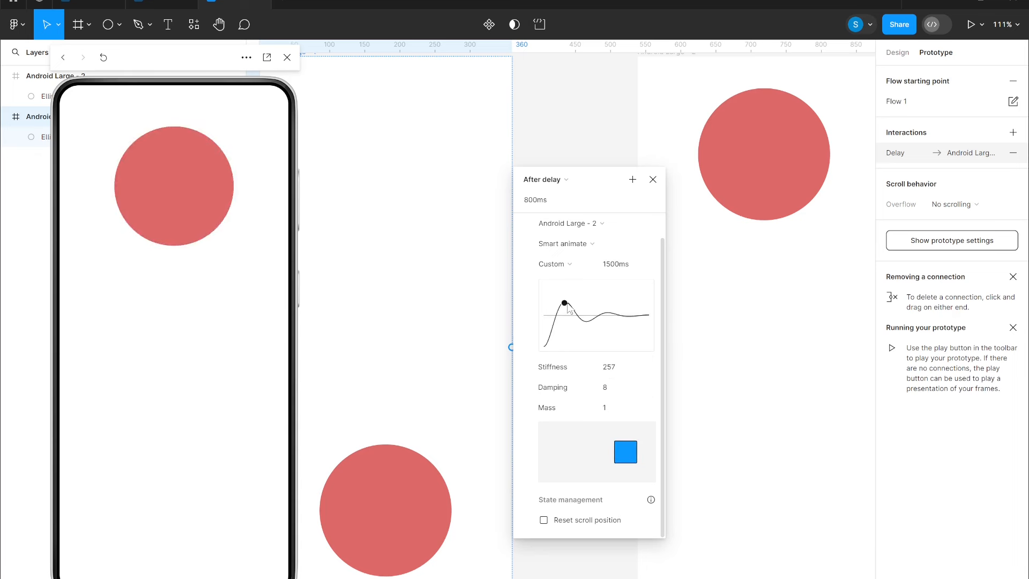
Step: Reshape the spring curve into a higher, fading oscillation with stiffness about 559 and damping about 4.97
left_click_drag(565, 304, 556, 293)
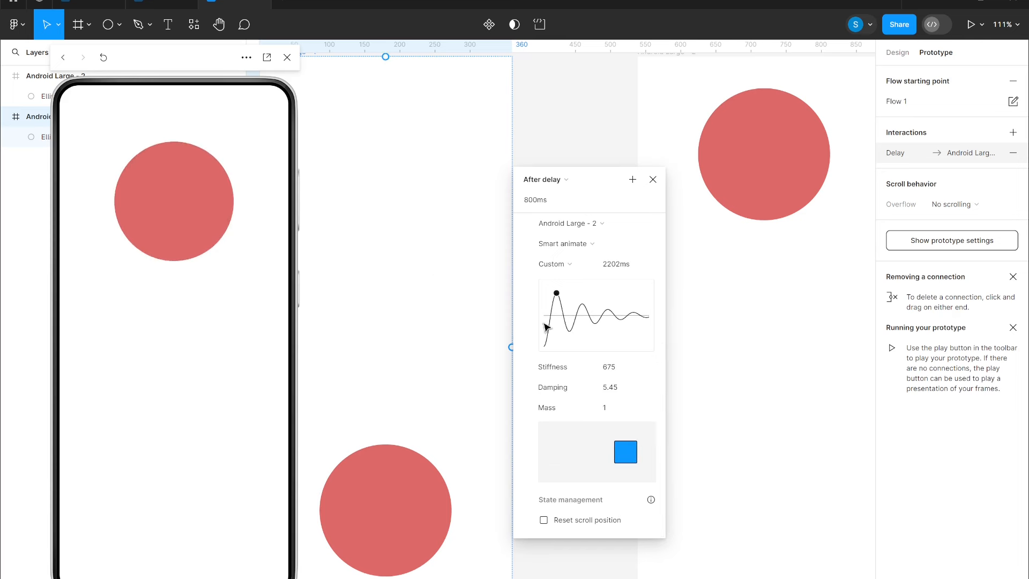
left_click_drag(630, 330, 624, 324)
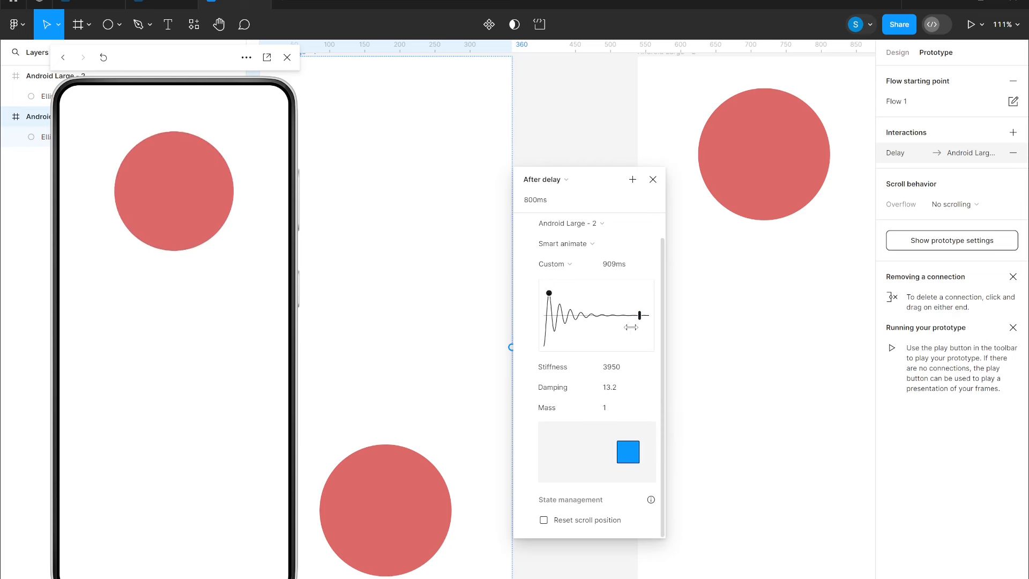
left_click_drag(591, 323, 645, 323)
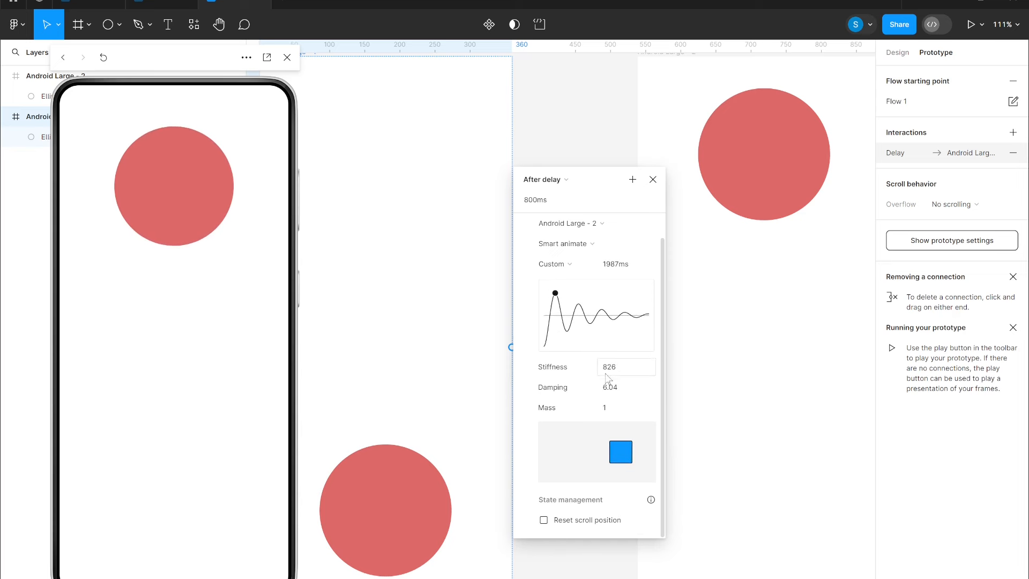
left_click_drag(595, 335, 616, 336)
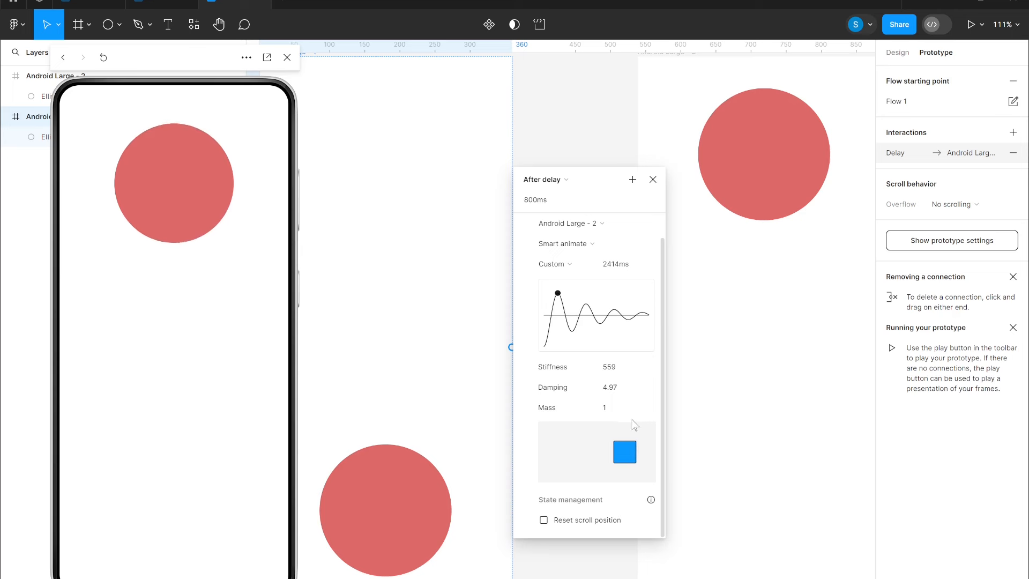
Step: Set the custom spring's mass to 20
left_click(616, 408)
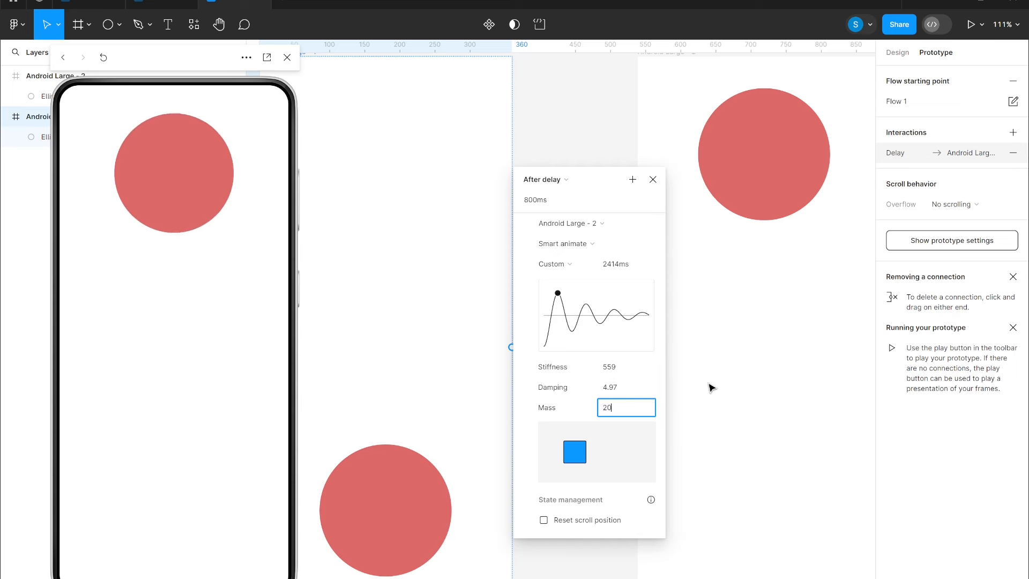
type("20")
key("Return")
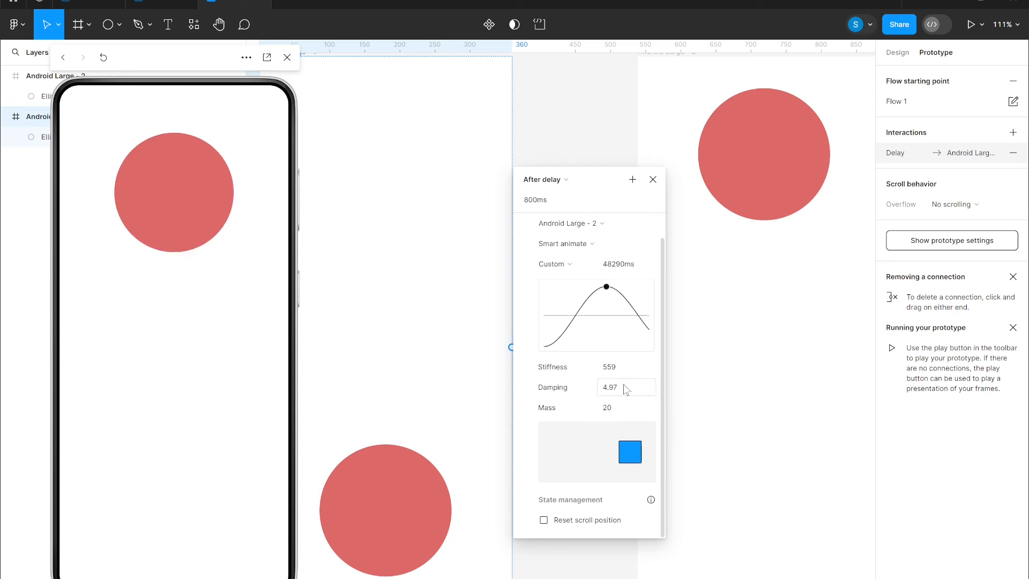
left_click(631, 367)
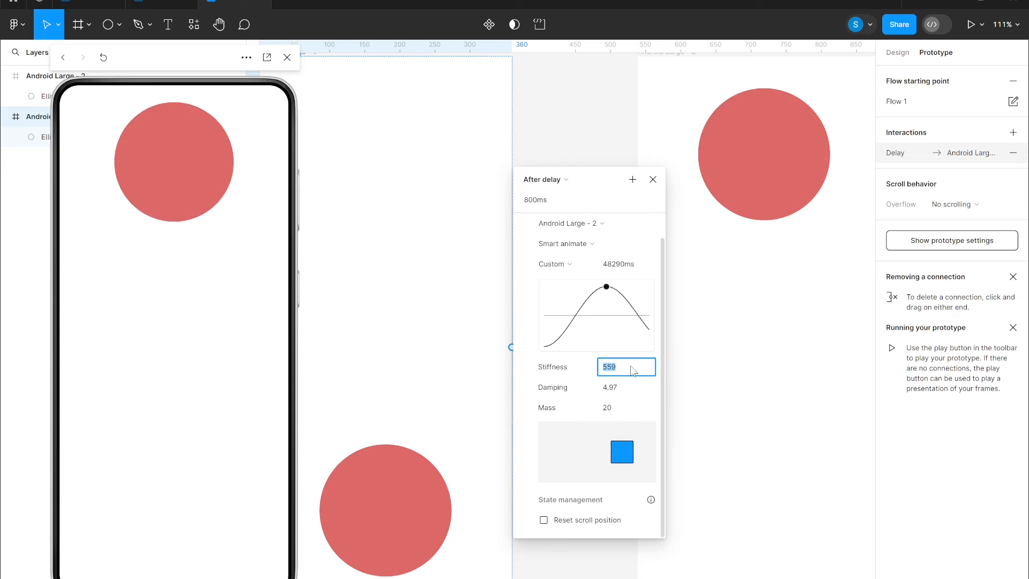
left_click(630, 388)
left_click(625, 410)
left_click(565, 418)
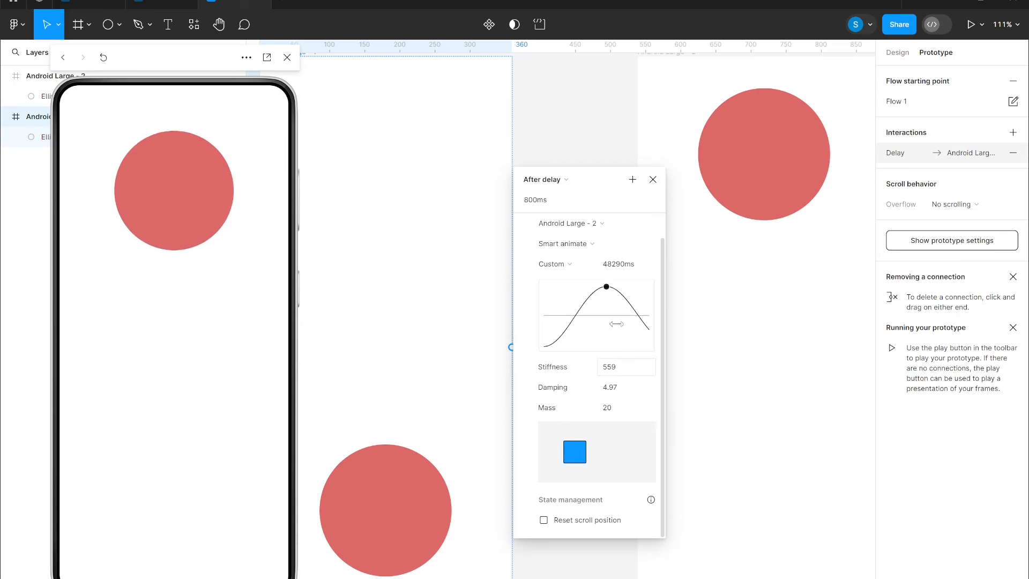
Step: Set the easing of Android Large - 1's After delay interaction to Ease in, and close the prototype preview
left_click(561, 267)
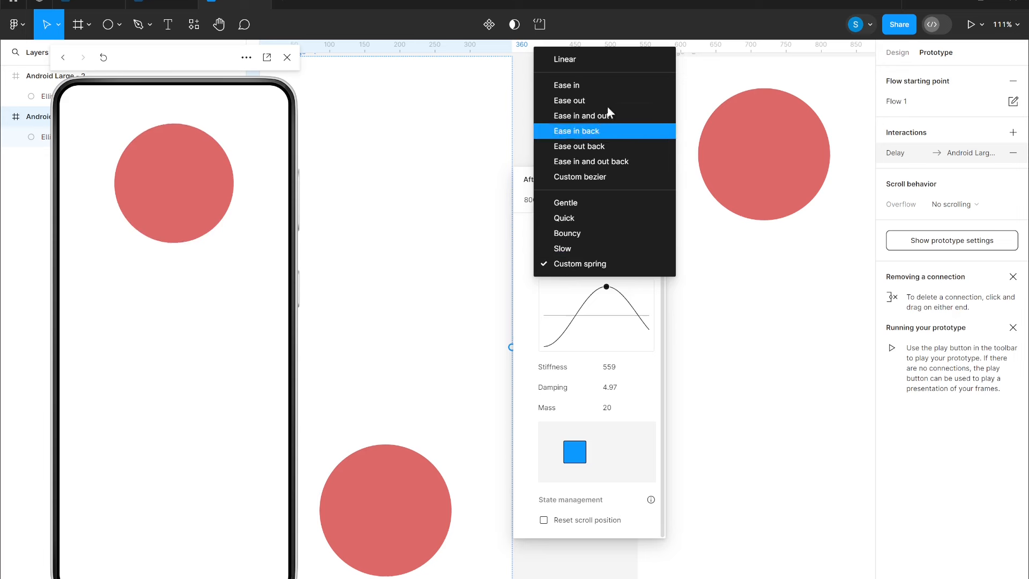
left_click(577, 87)
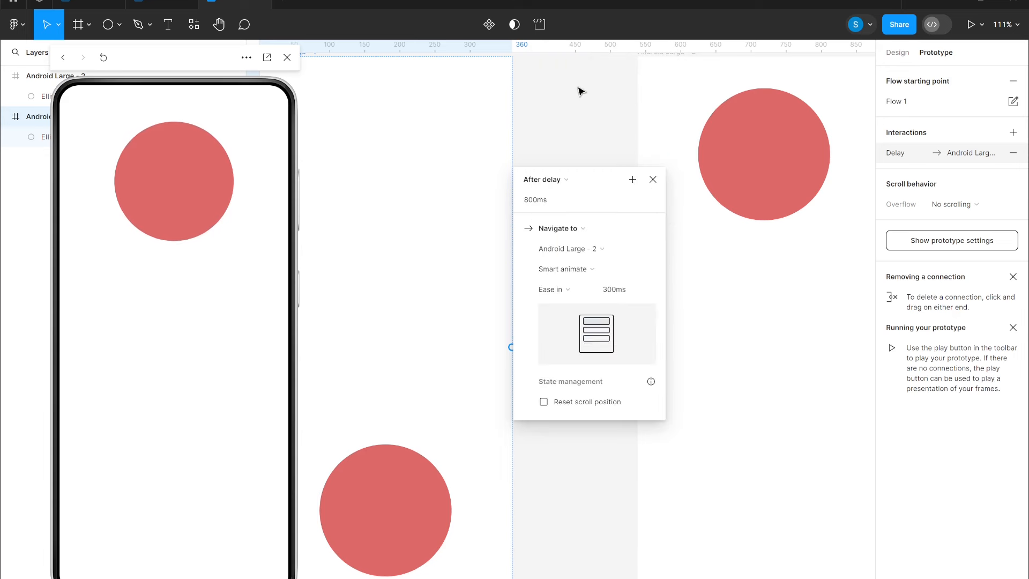
left_click(564, 228)
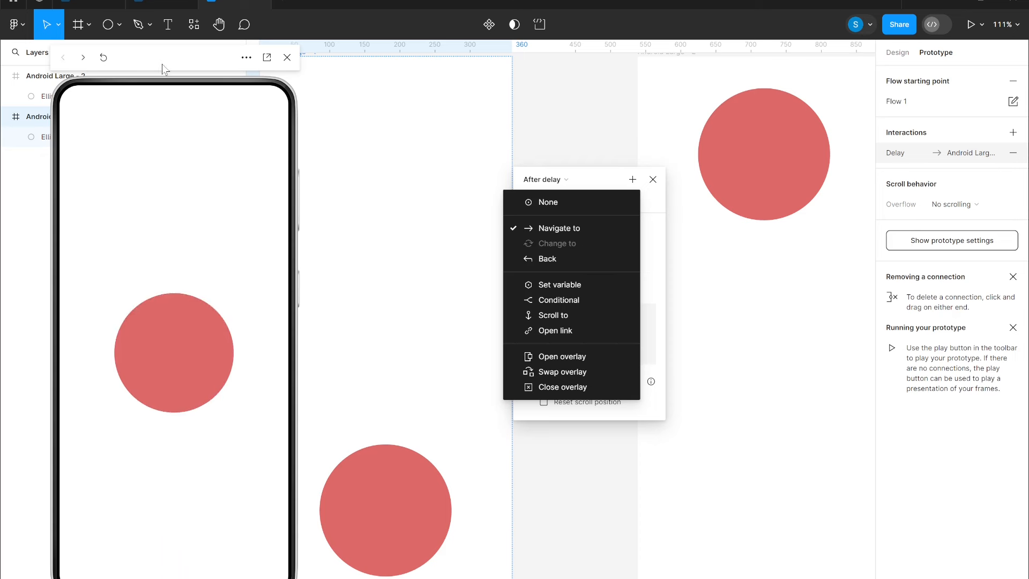
left_click(287, 58)
left_click(287, 58)
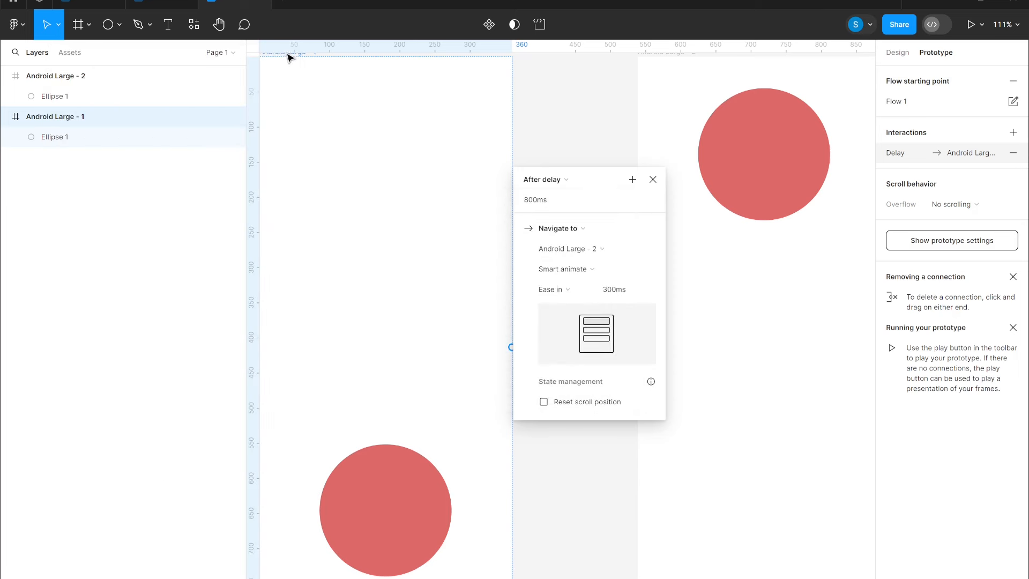
Step: Try the Back action on the After delay interaction that leads from Android Large - 2 to Android Large - 1
left_click(570, 230)
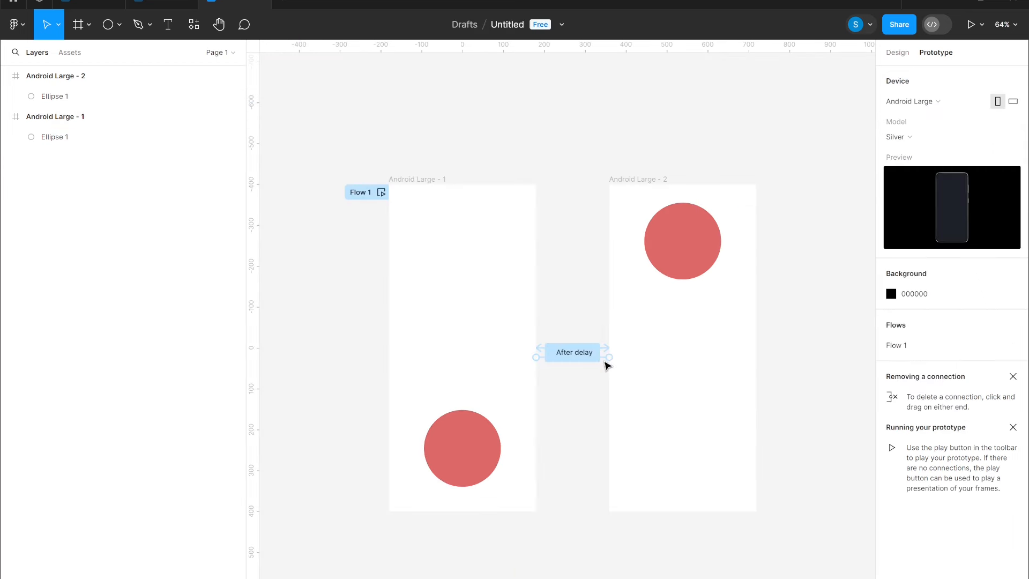
left_click(606, 365)
left_click(570, 402)
left_click(604, 369)
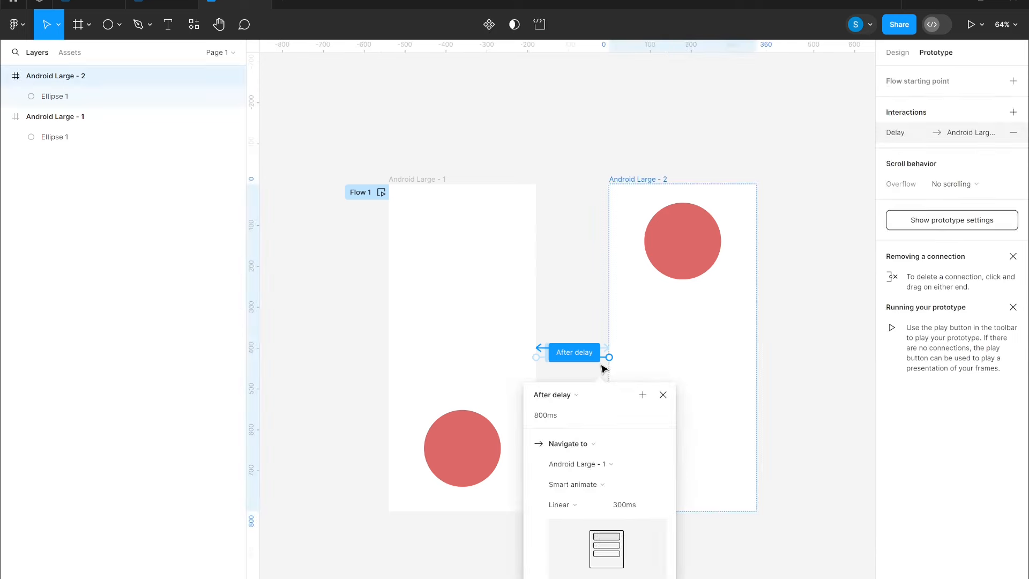
left_click(568, 444)
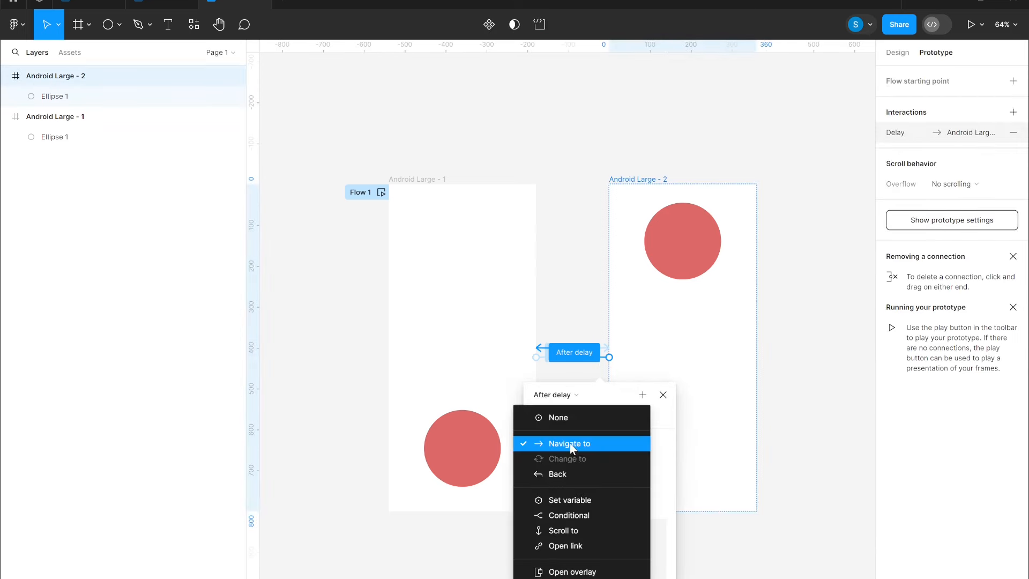
left_click(578, 470)
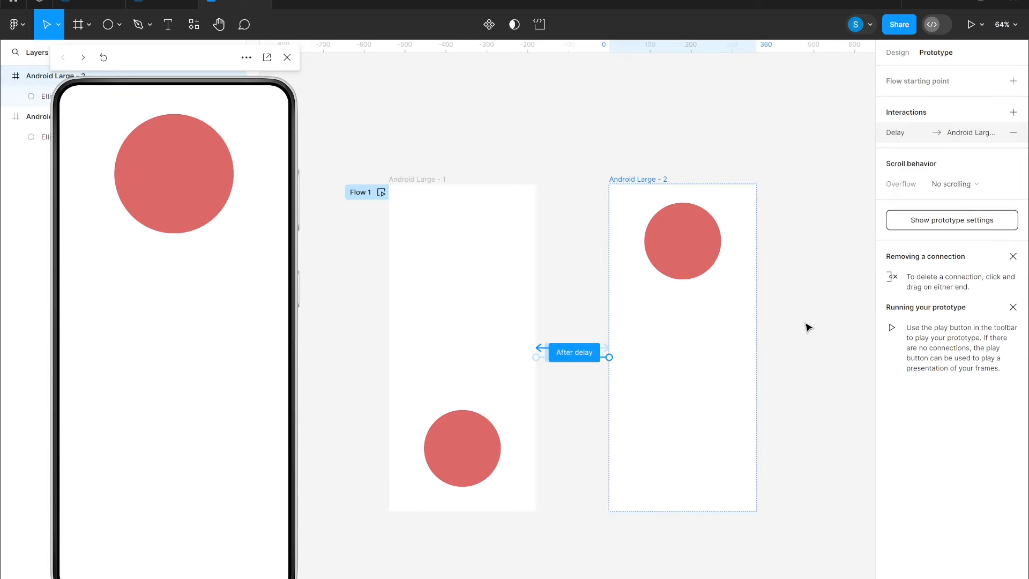
Step: Try the Set variable and Conditional actions on Android Large - 2's interaction, dismissing the upgrade dialog each time
left_click(574, 352)
left_click(568, 432)
left_click(590, 490)
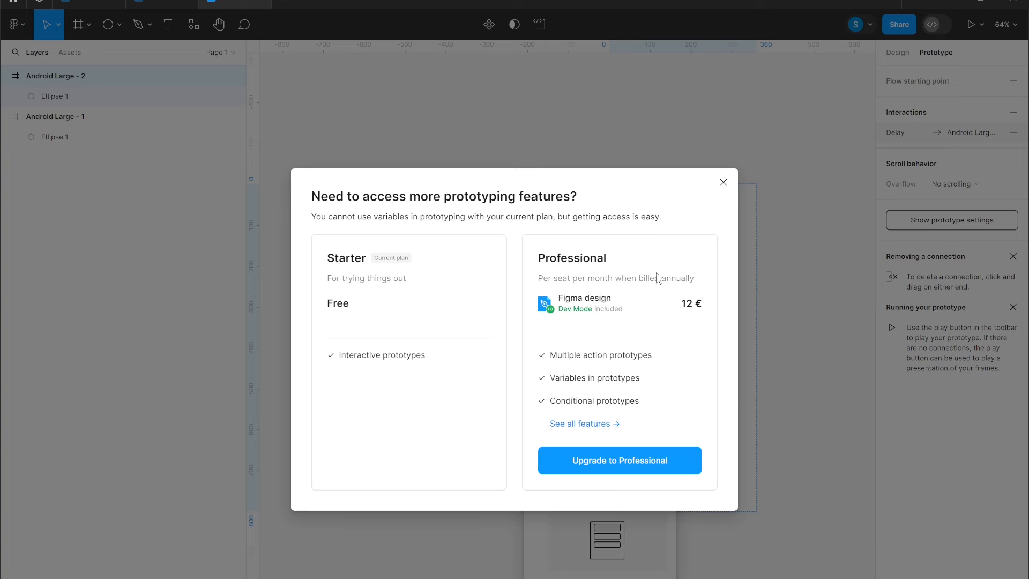
left_click(723, 183)
left_click(568, 434)
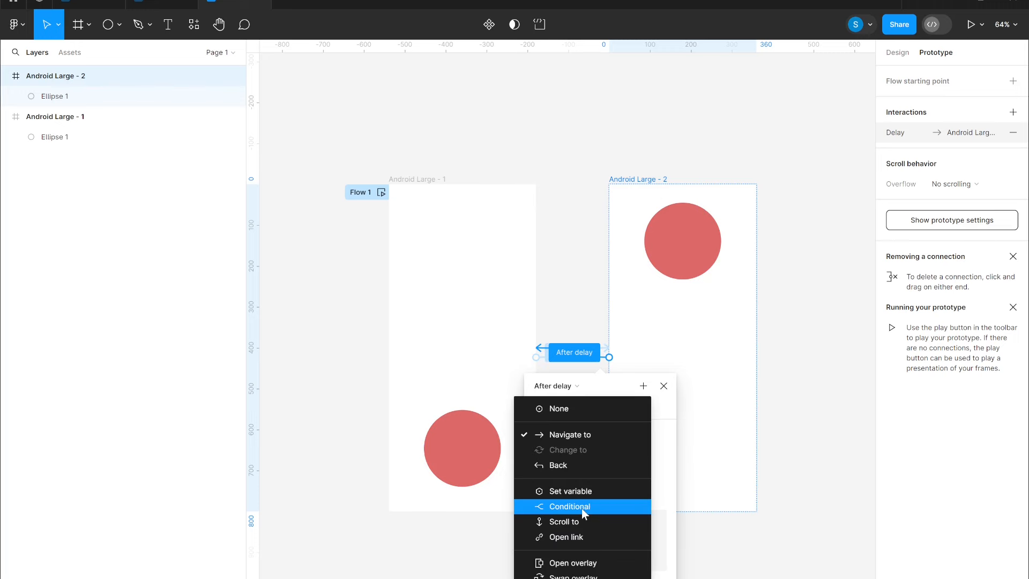
left_click(581, 507)
left_click(724, 182)
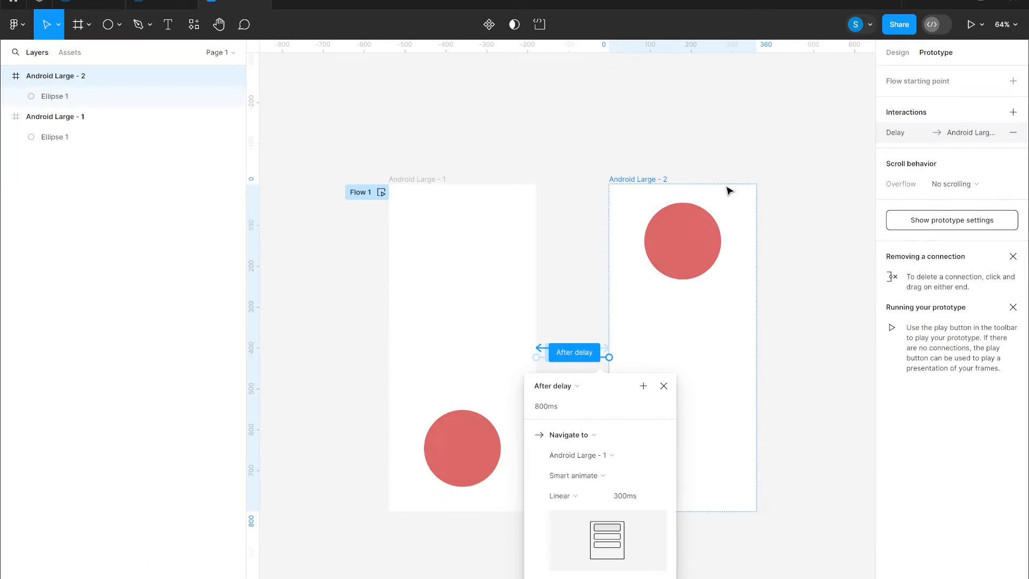
left_click(581, 436)
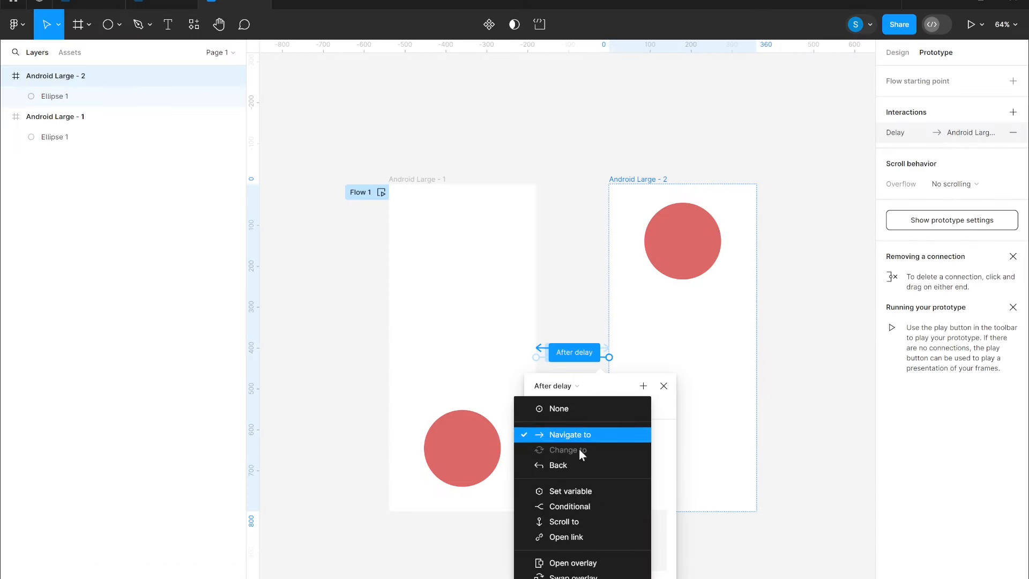
left_click(580, 539)
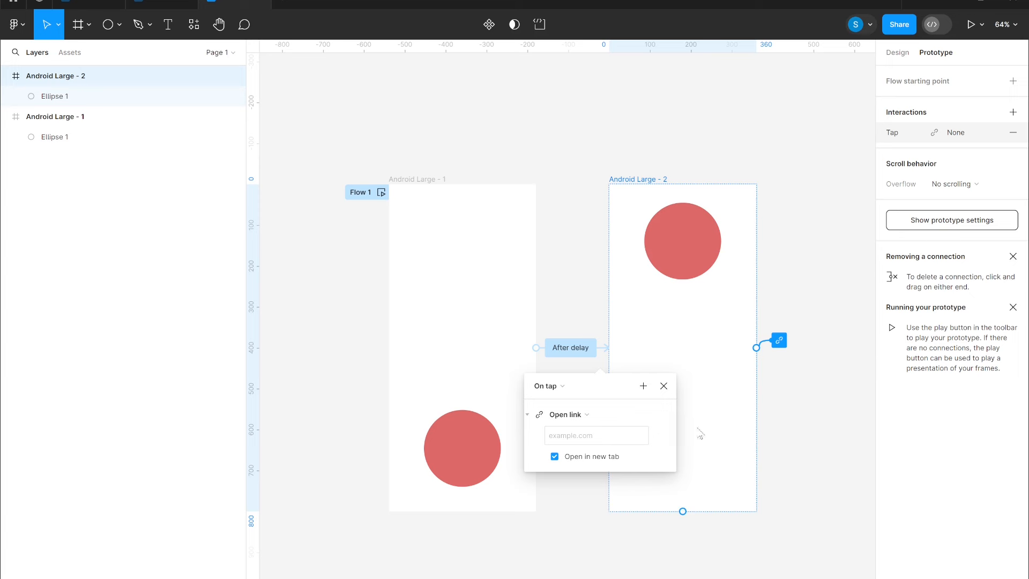
left_click(612, 432)
type("https://www.figma.com/community")
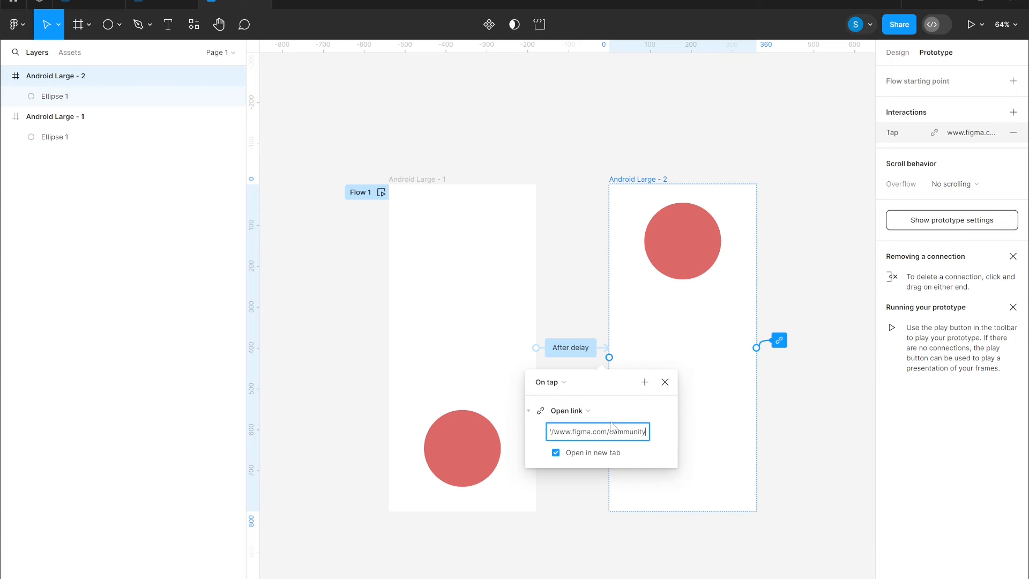
left_click(665, 382)
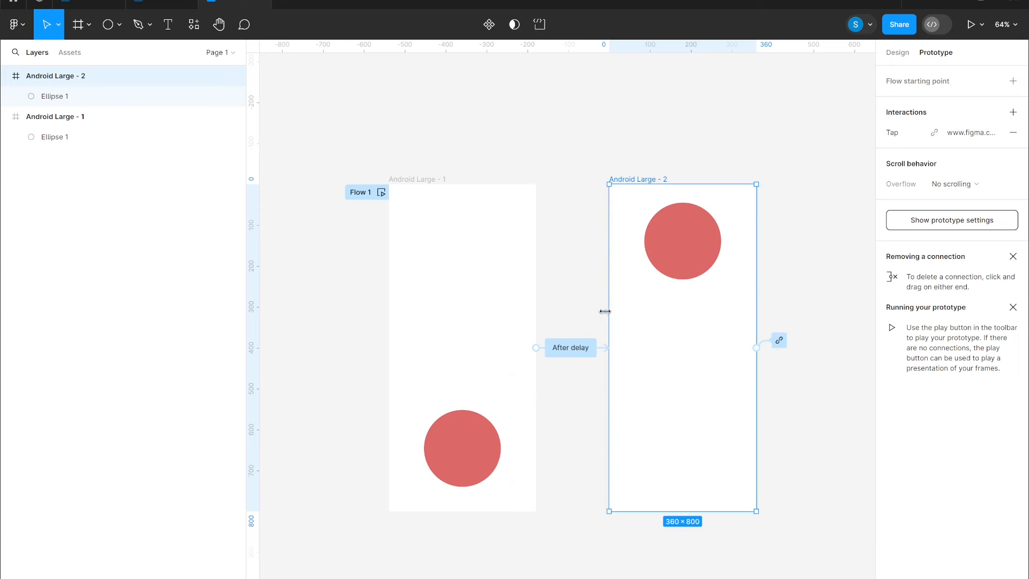
Step: Run the prototype preview, test the link by tapping the phone screen, and close the preview
left_click(561, 255)
key("shift+space")
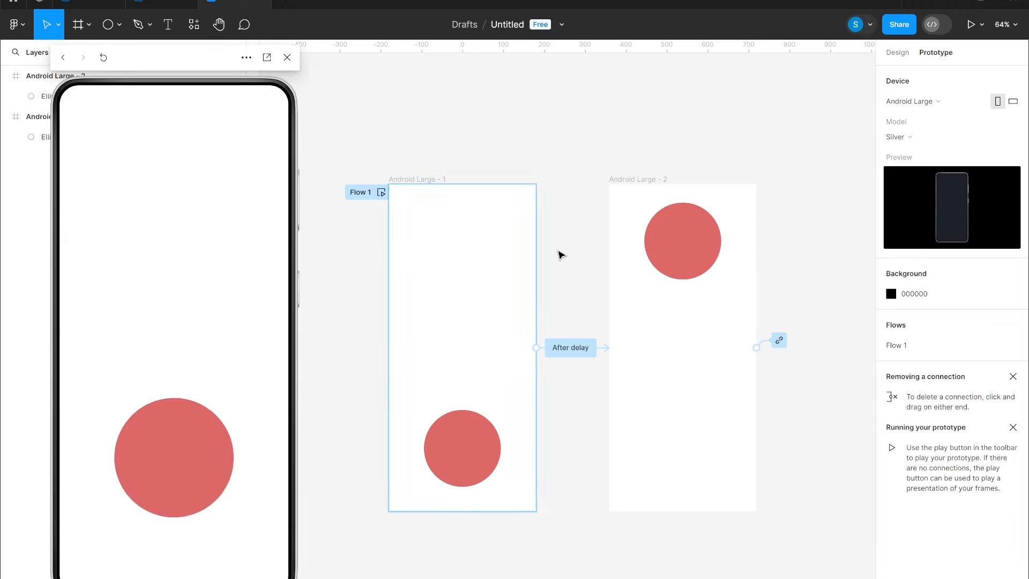
left_click(195, 213)
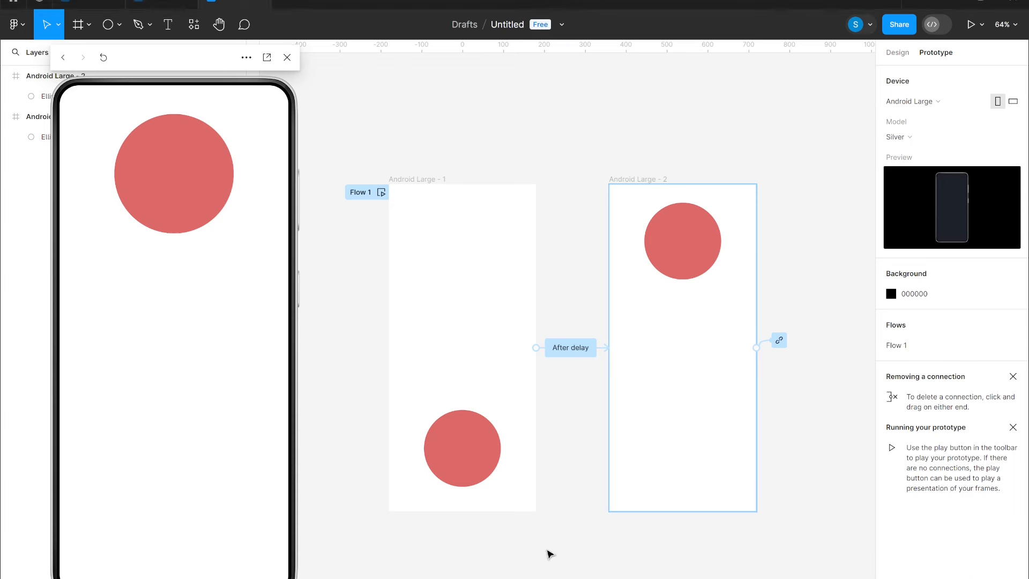
left_click(288, 57)
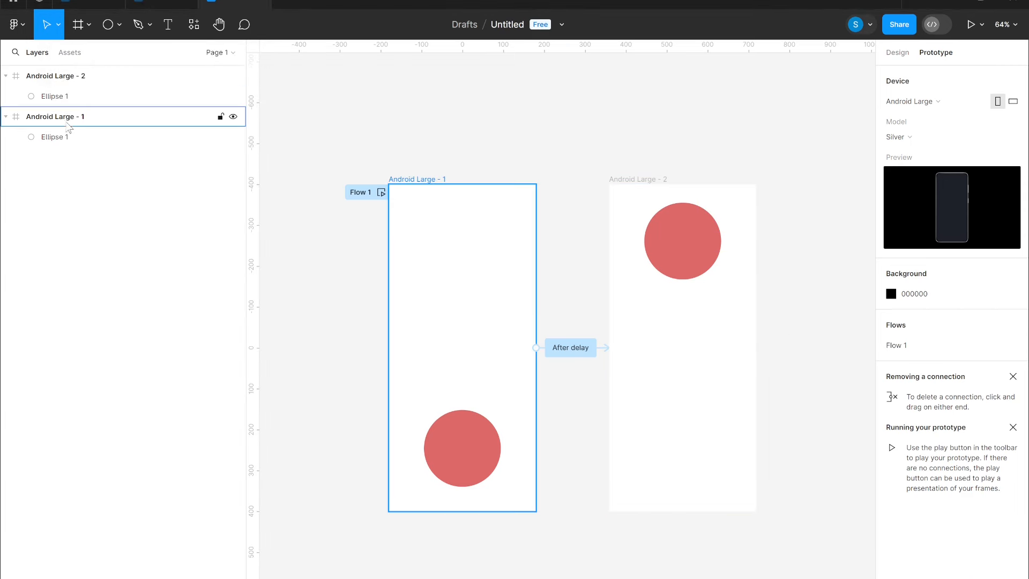
Step: Draw a prototype connection from Android Large - 2 back to Android Large - 1
left_click(88, 75)
left_click_drag(610, 357, 522, 340)
left_click(536, 406)
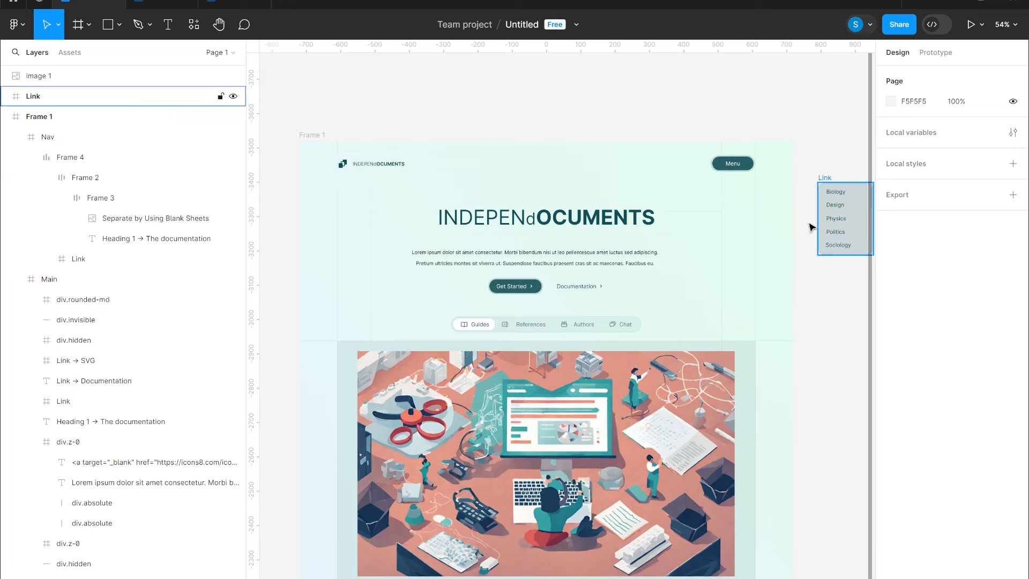
Step: In the website design file, connect the Menu button to the Link dropdown frame on click, with the action Open overlay
scroll(846, 285, "right", 1)
scroll(564, 311, "right", 3)
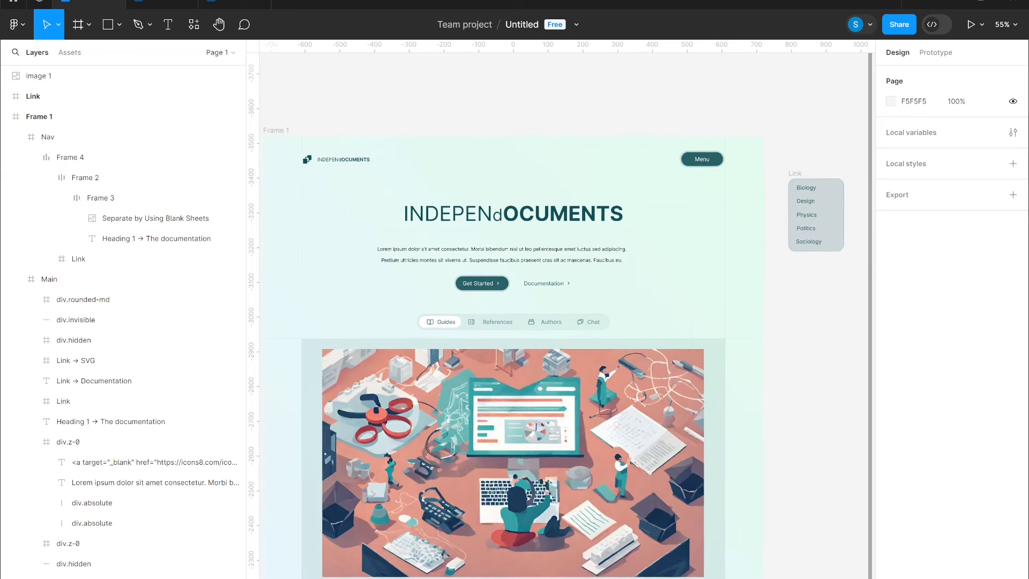
left_click(936, 52)
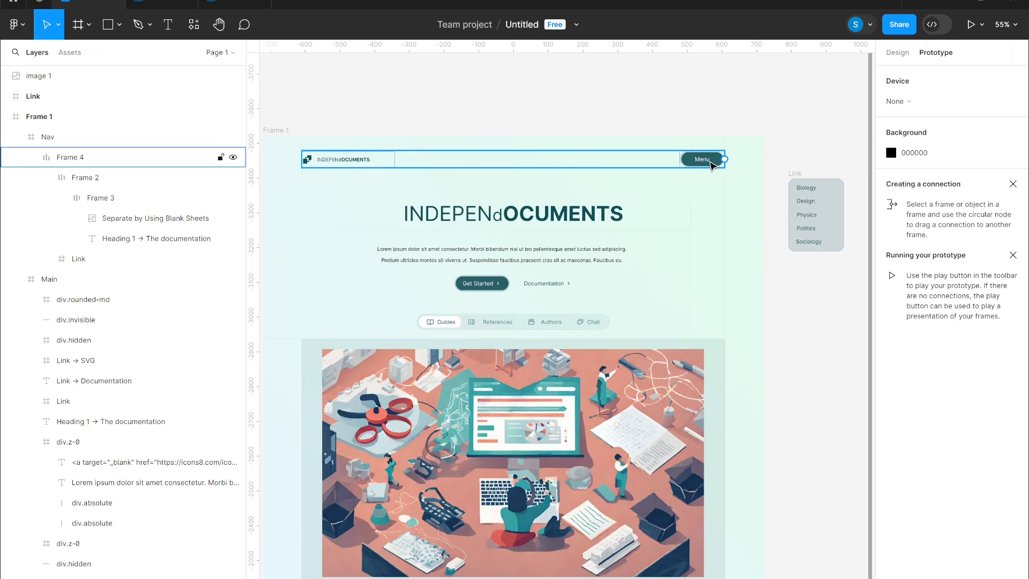
left_click(712, 163)
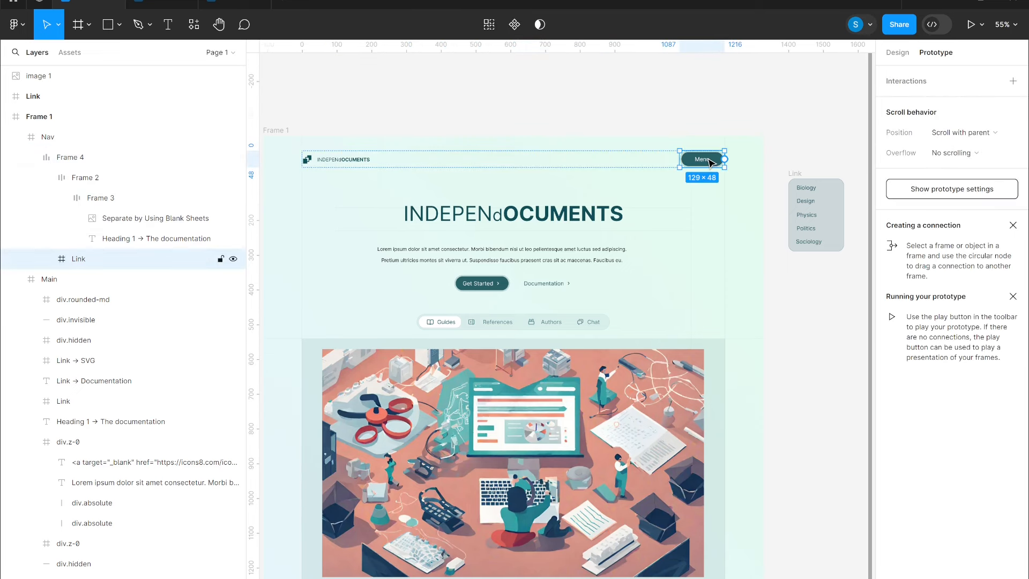
double_click(710, 162)
left_click_drag(705, 155, 804, 220)
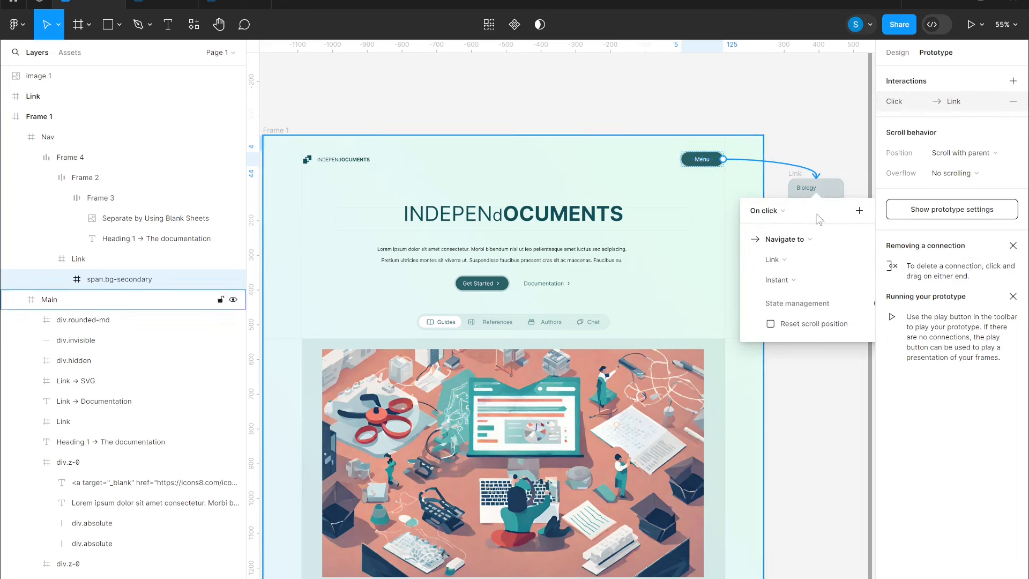
left_click(821, 346)
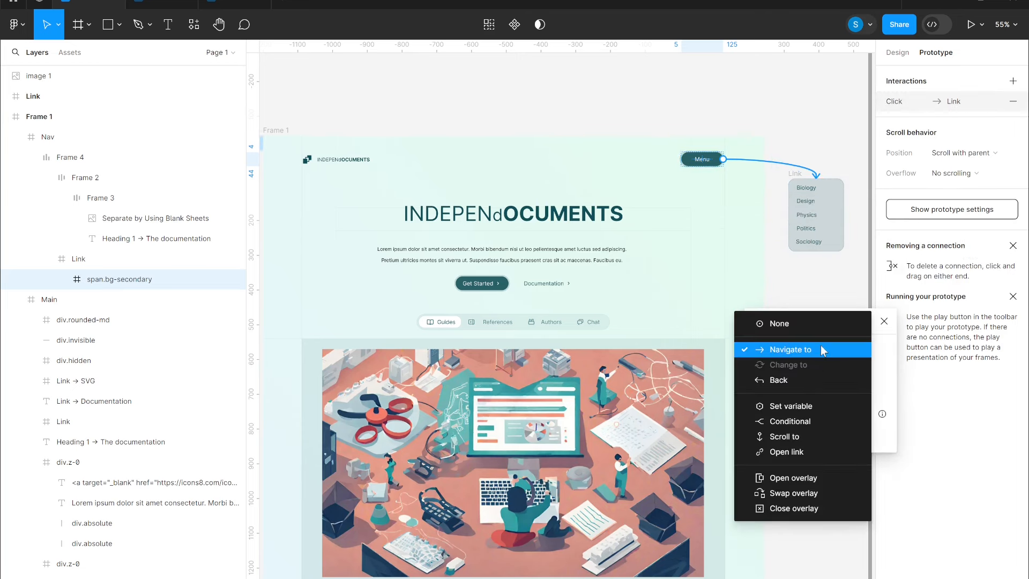
left_click(805, 477)
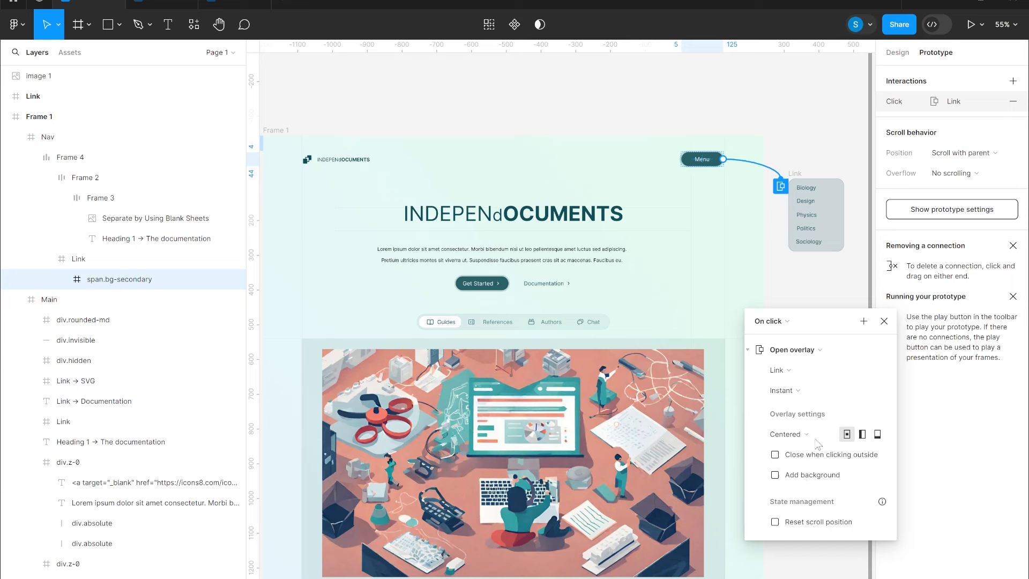
Step: Rename the dropdown frame listing Biology to Sociology as Topics
left_click(825, 180)
type("opi")
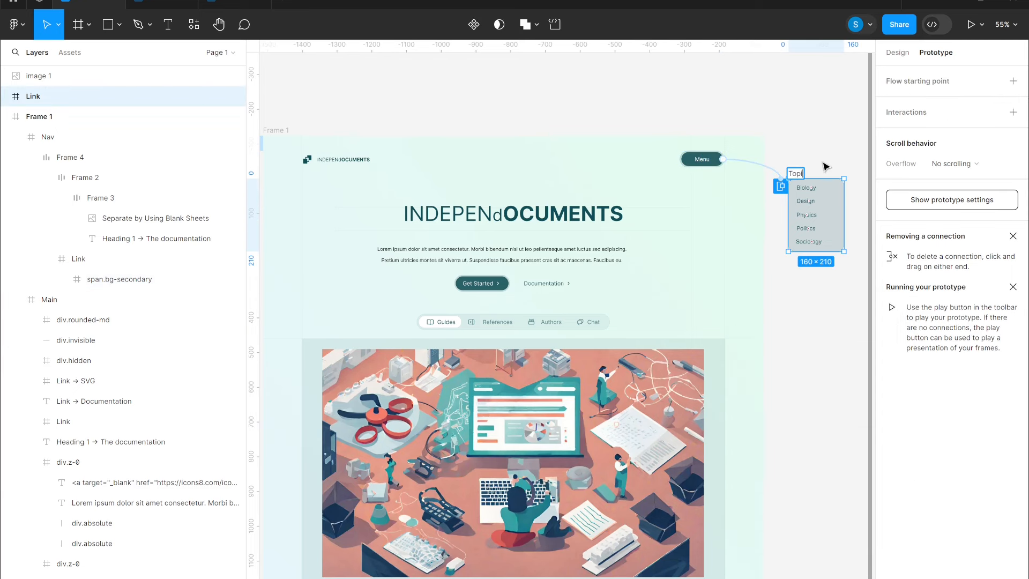
type("cs")
left_click(802, 295)
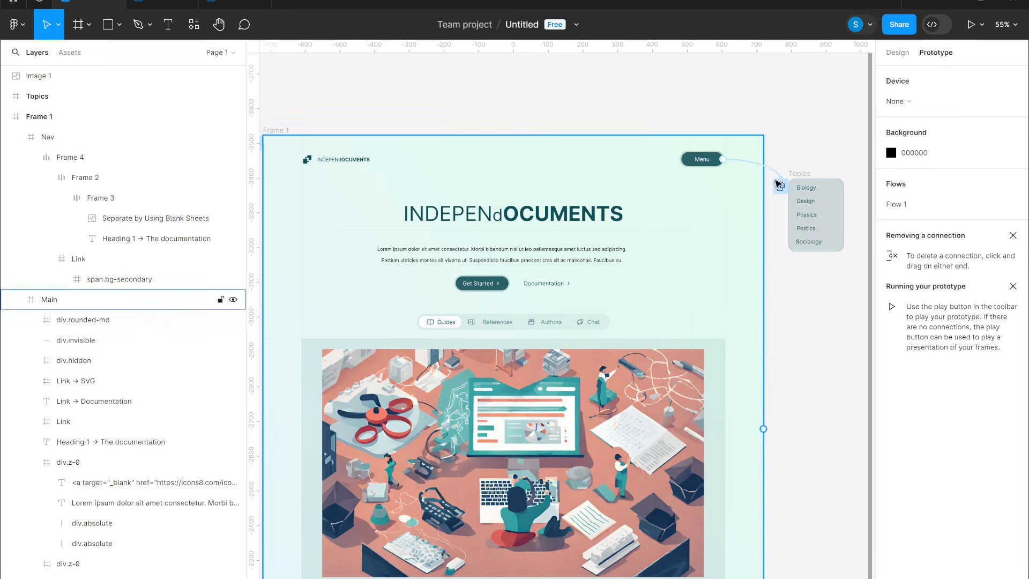
Step: Set the Menu button's overlay position to Manual and place the Topics overlay directly beneath the Menu button
left_click(780, 187)
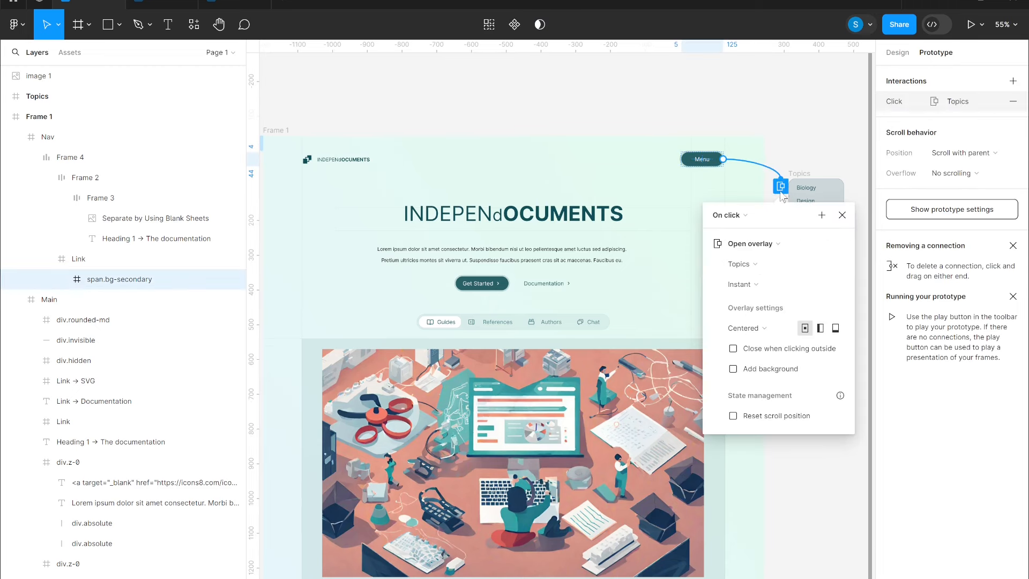
left_click(768, 288)
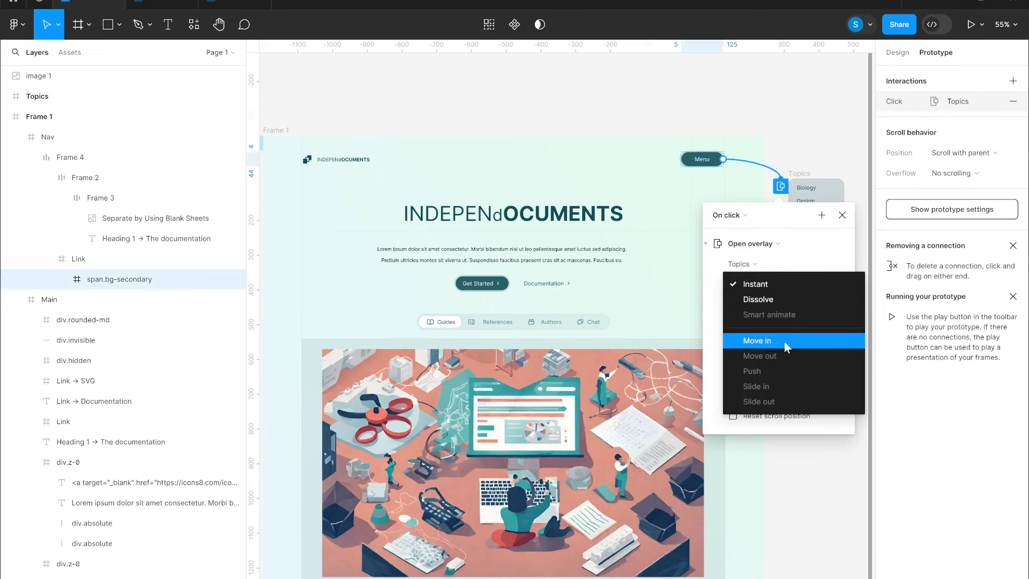
left_click(789, 288)
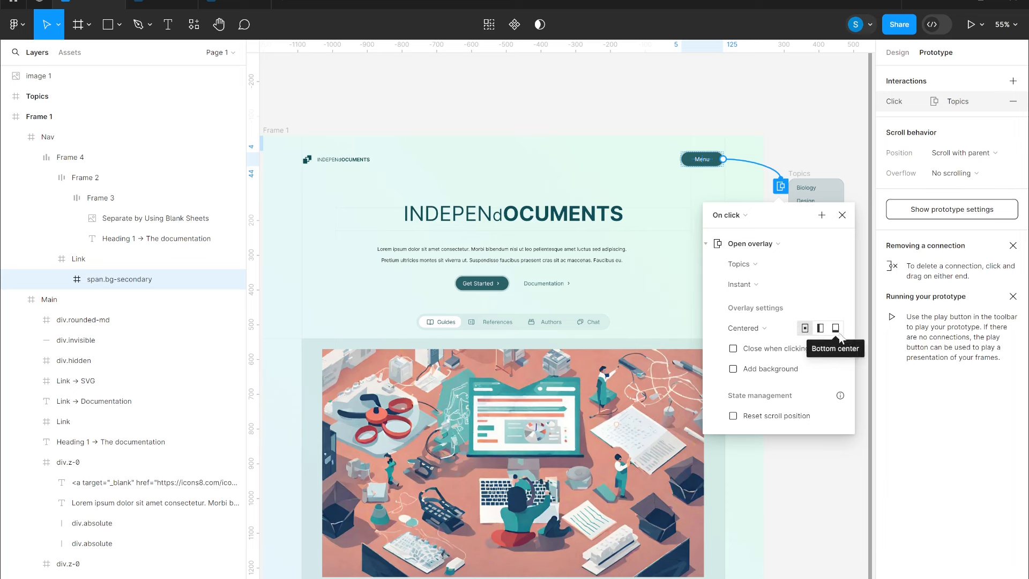
left_click(765, 331)
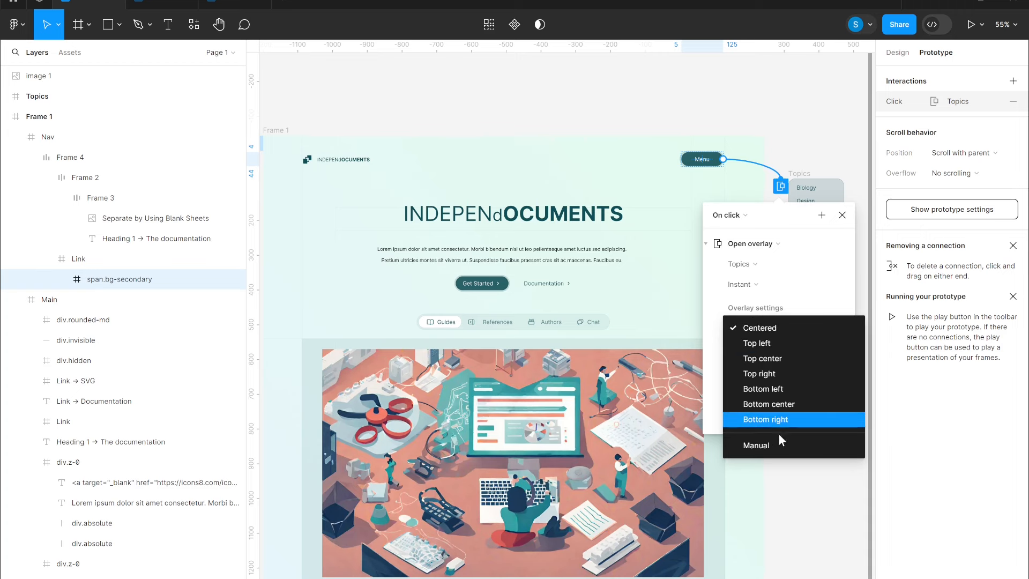
left_click(773, 447)
left_click_drag(791, 221, 844, 267)
left_click_drag(713, 201, 710, 209)
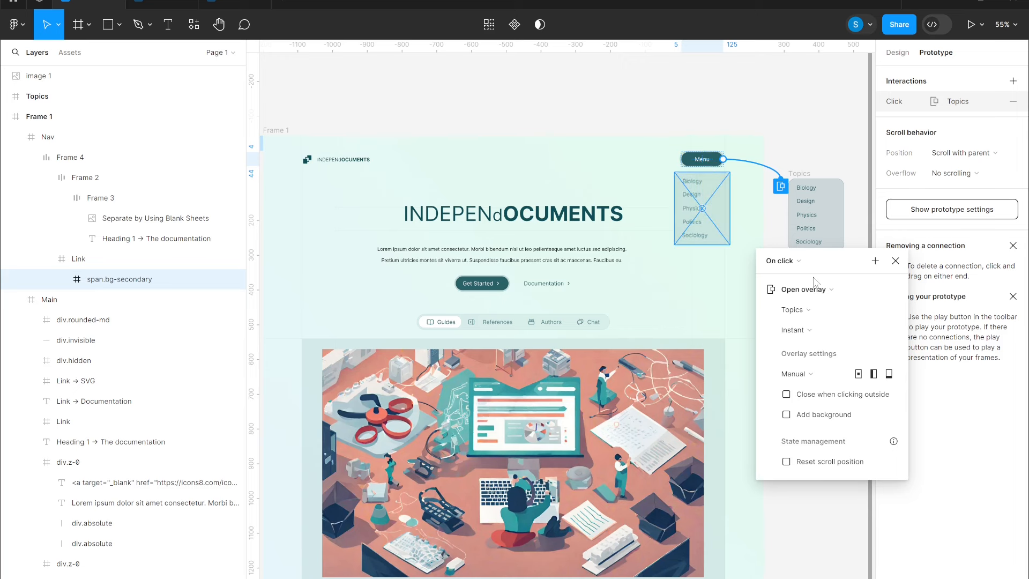
key("Return")
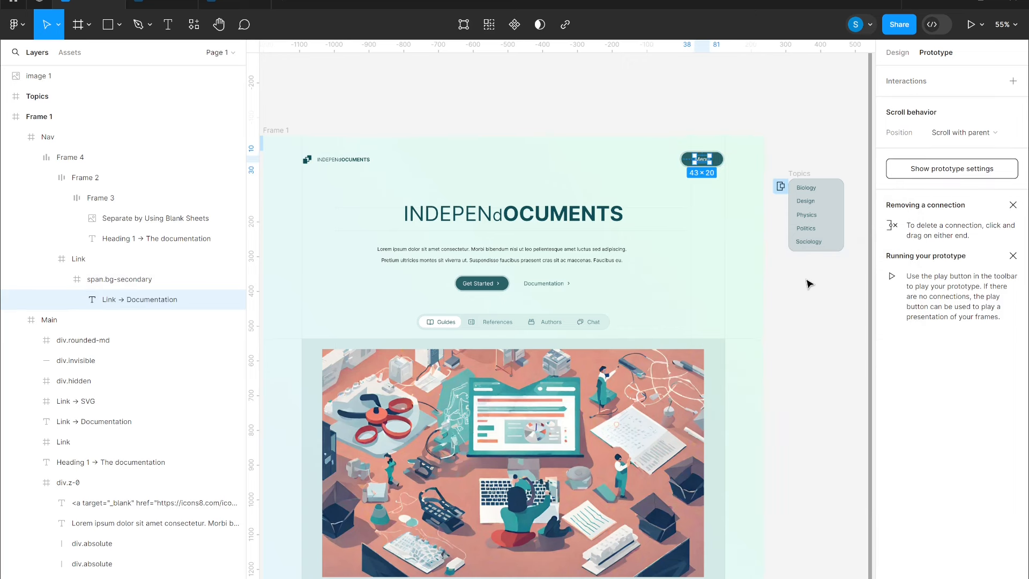
Step: Preview the prototype at actual size (100%) and test opening the Topics overlay from the Menu button
key("shift+space")
left_click(588, 52)
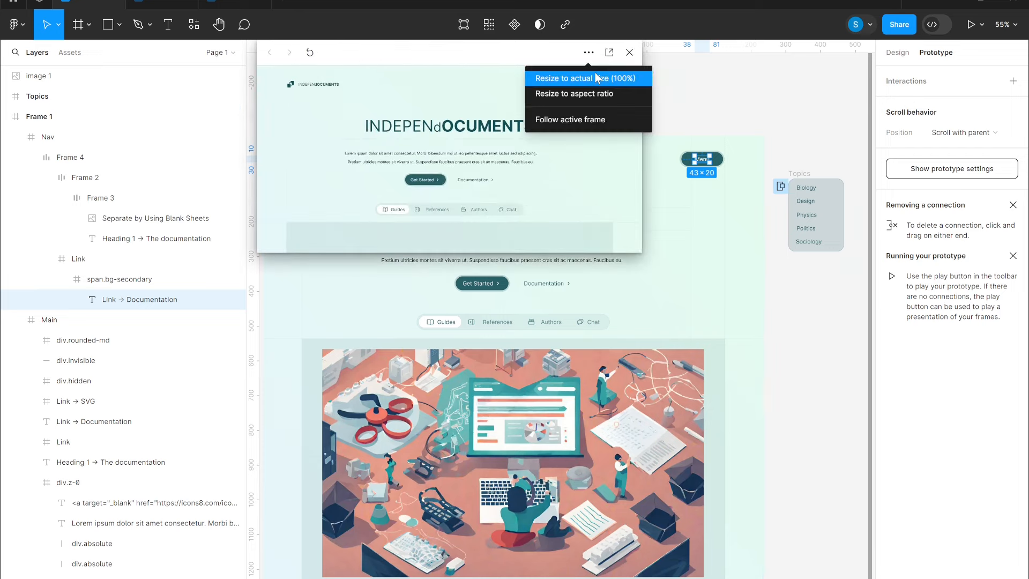
left_click(595, 75)
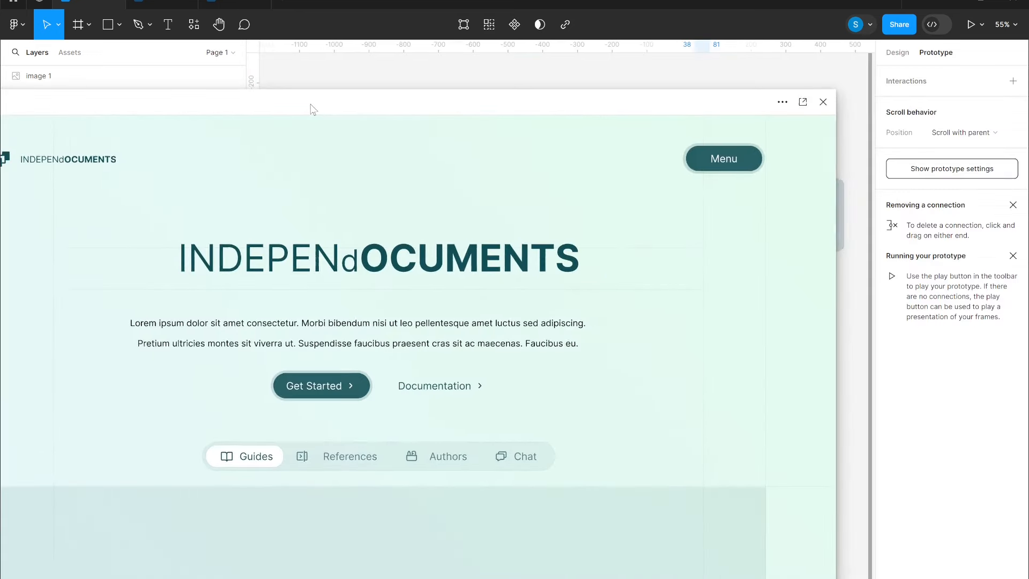
left_click(773, 142)
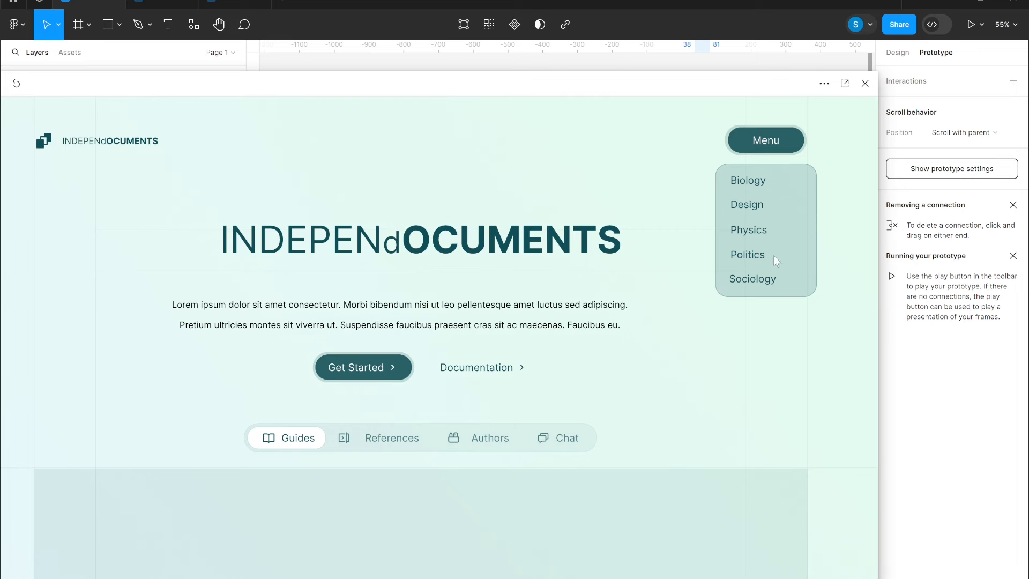
left_click(865, 83)
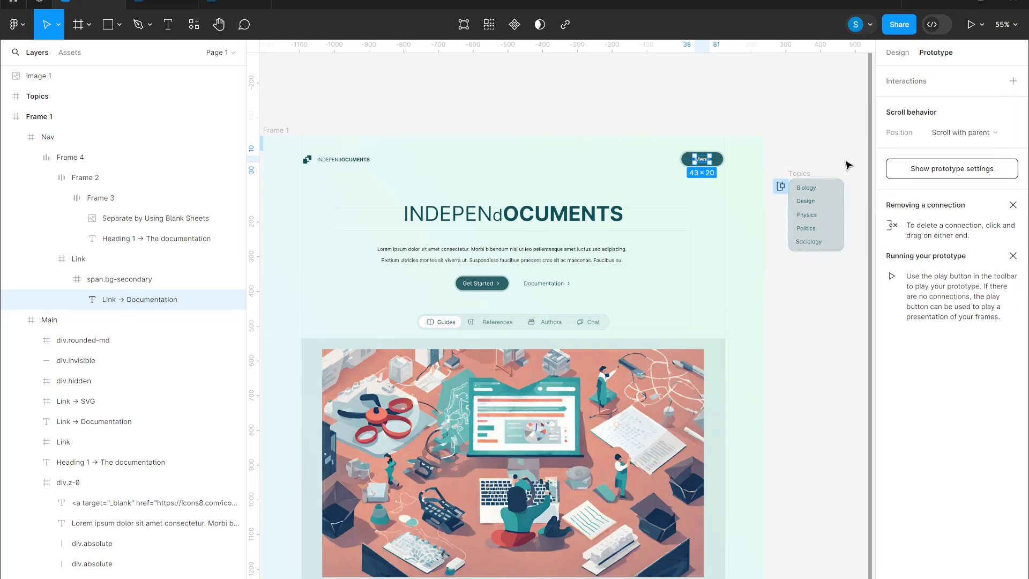
Step: Review the Menu button's overlay settings and test in the preview how the Topics overlay responds to clicks outside it
left_click_drag(783, 192, 781, 189)
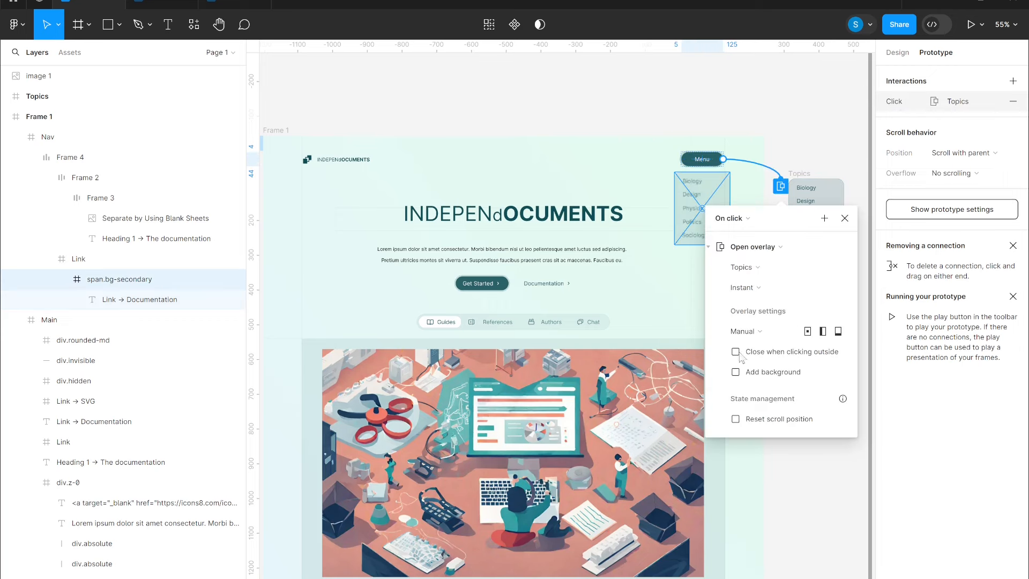
left_click(809, 100)
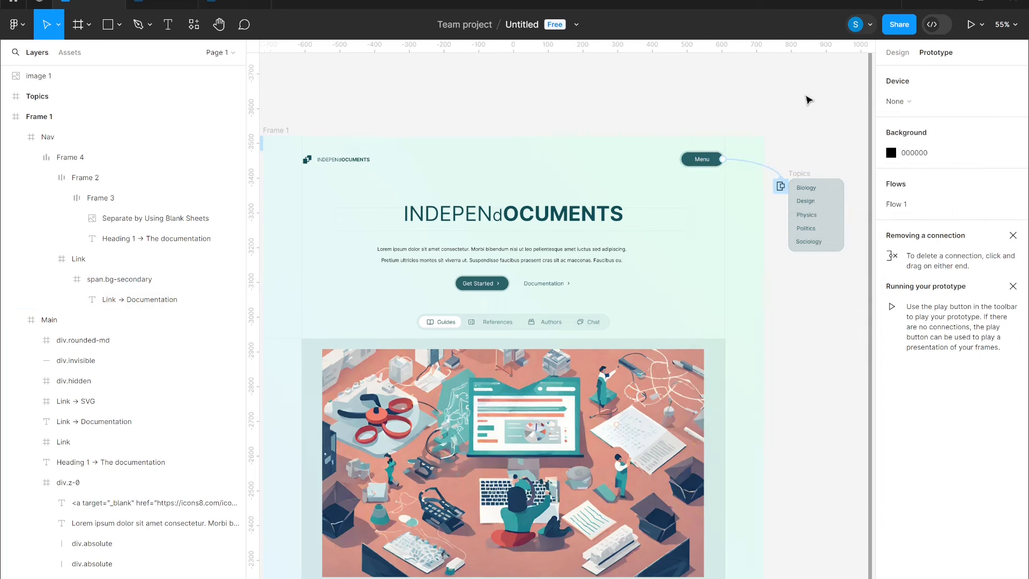
key("shift+space")
left_click(763, 140)
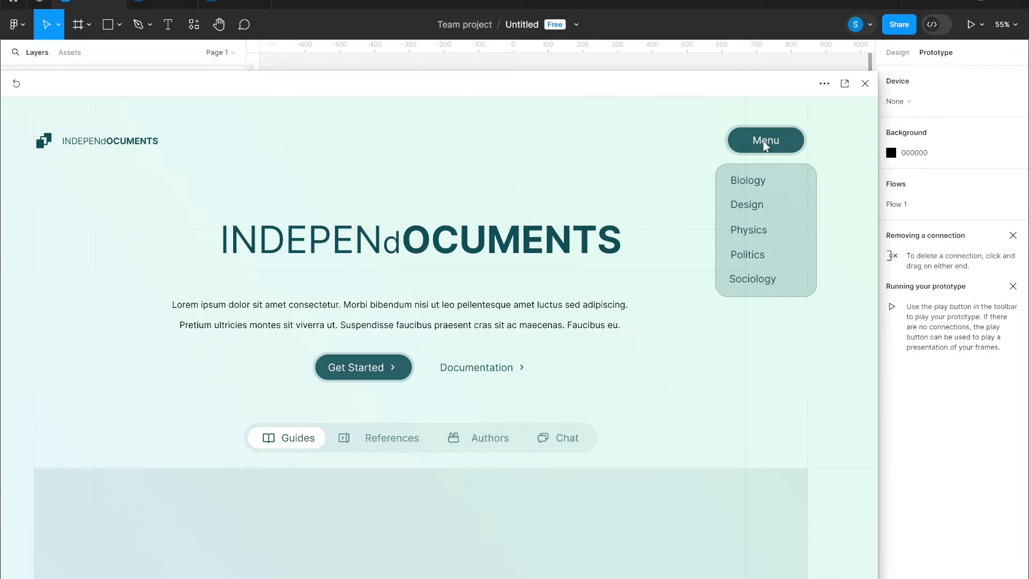
left_click(656, 224)
left_click(766, 144)
left_click(678, 215)
left_click(865, 84)
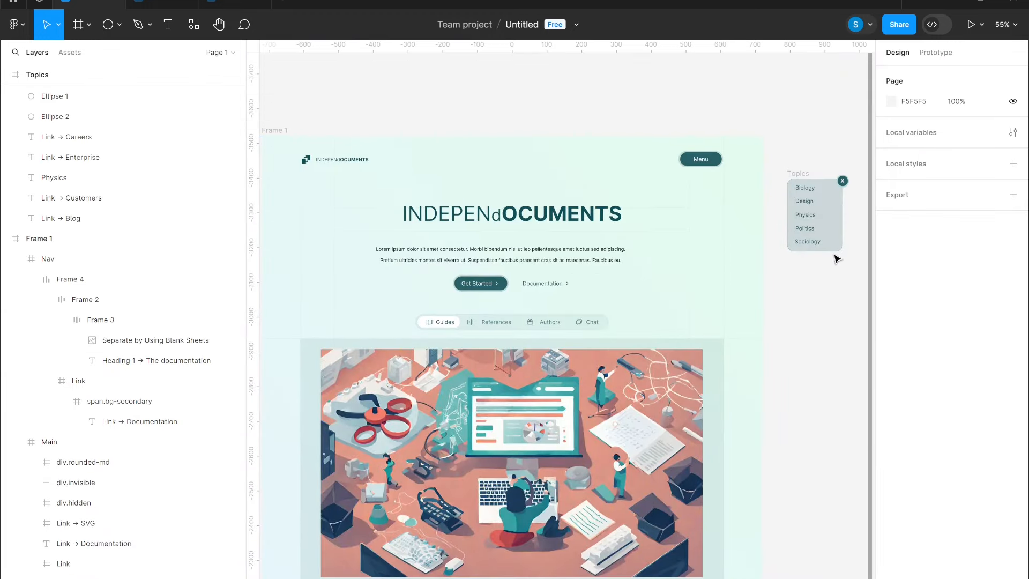
Step: Group the x text and the two ellipses that form the close button on the Topics frame's corner
left_click(842, 181)
right_click(842, 178)
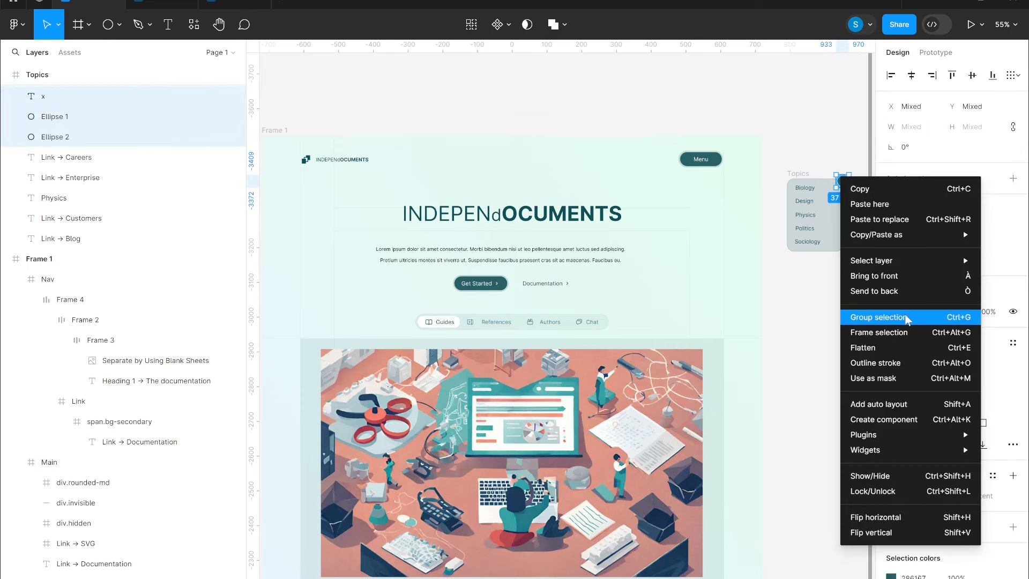
left_click(906, 317)
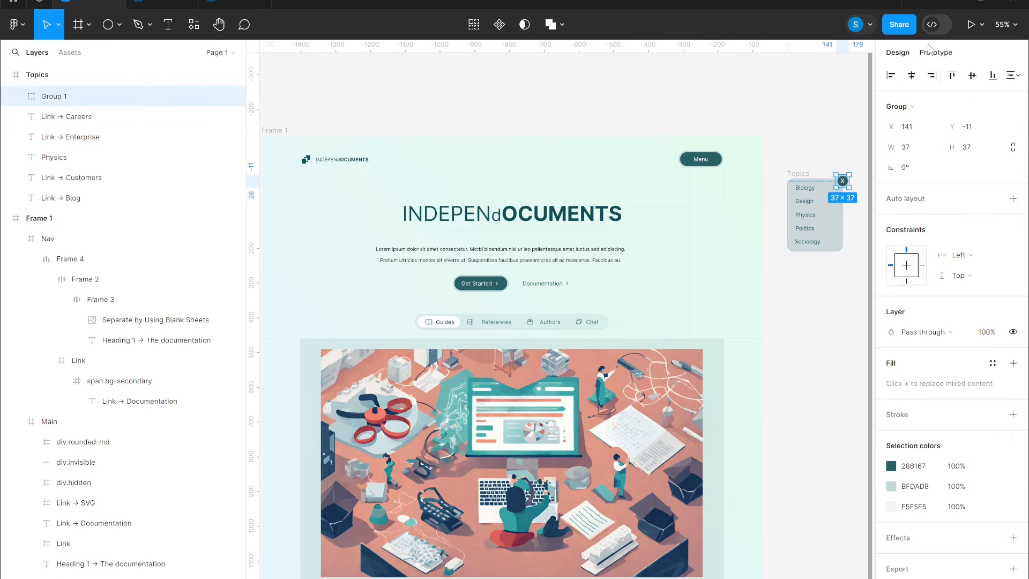
Step: Add an on-click prototype interaction with the Close overlay action to the X button group on the Topics frame
key("shift+e")
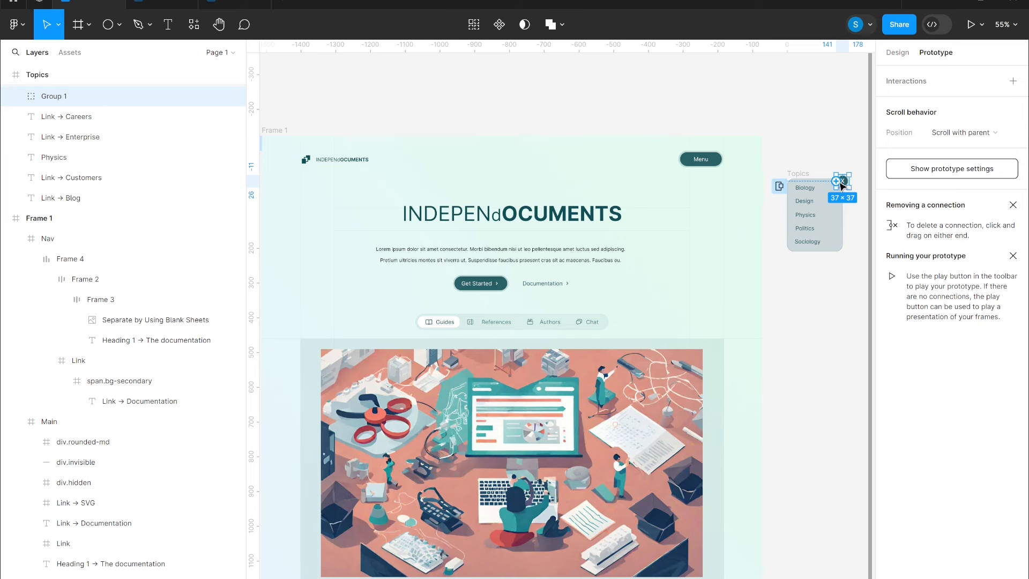
left_click_drag(836, 181, 763, 423)
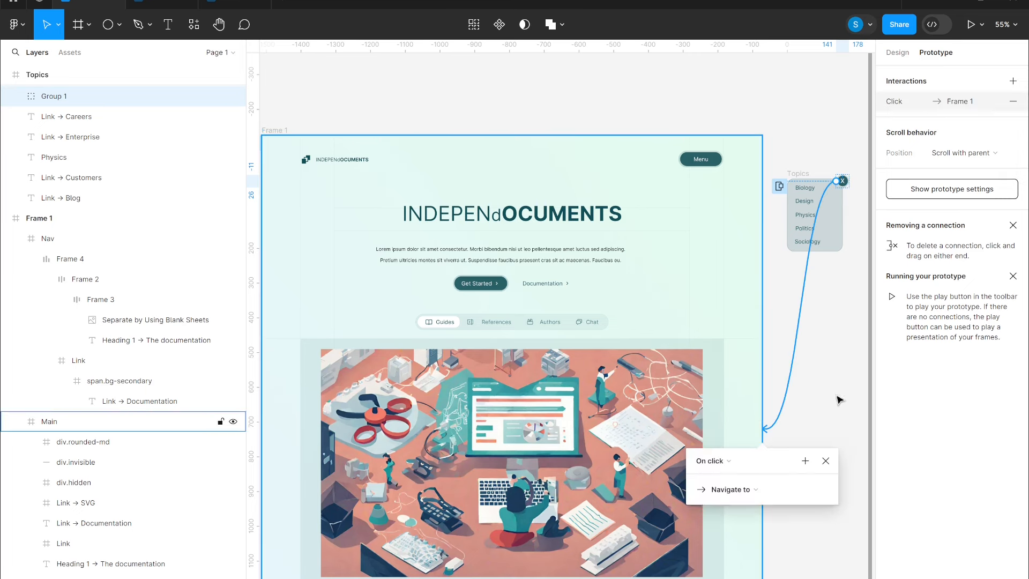
left_click(735, 492)
left_click(737, 578)
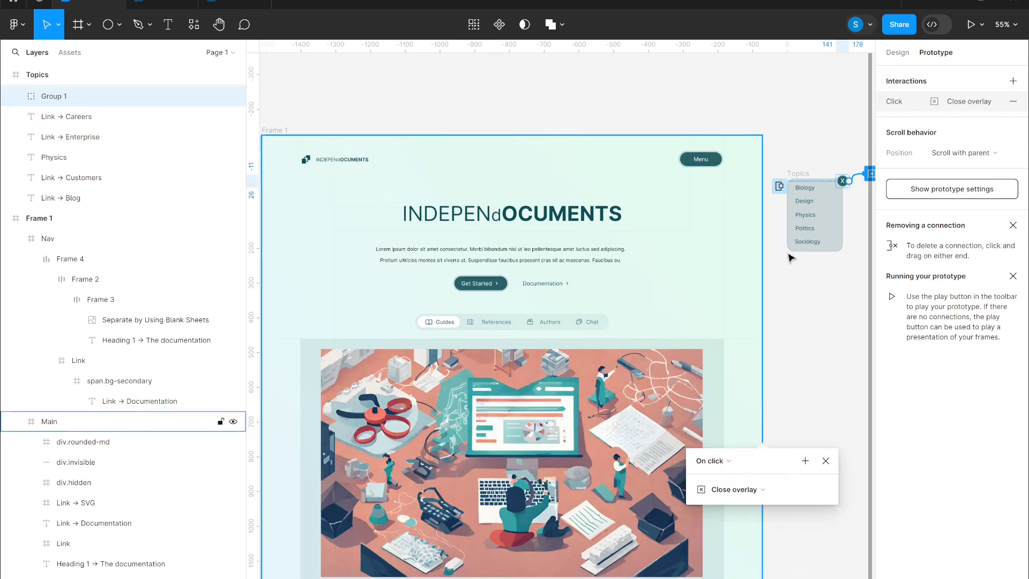
left_click(792, 284)
Step: Preview the prototype, testing the Topics overlay with both its X button and a click elsewhere on the page
key("shift+space")
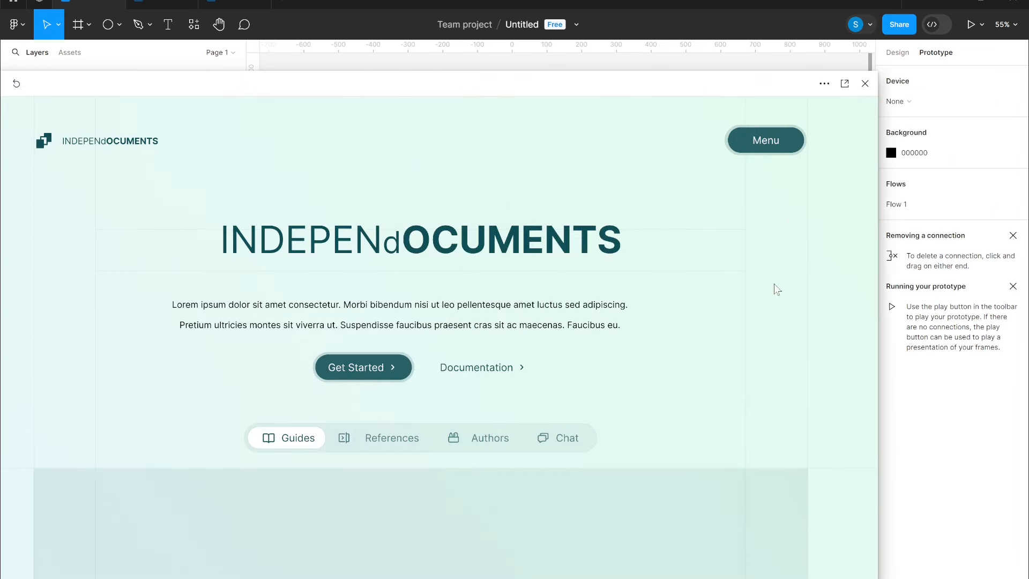
left_click(762, 149)
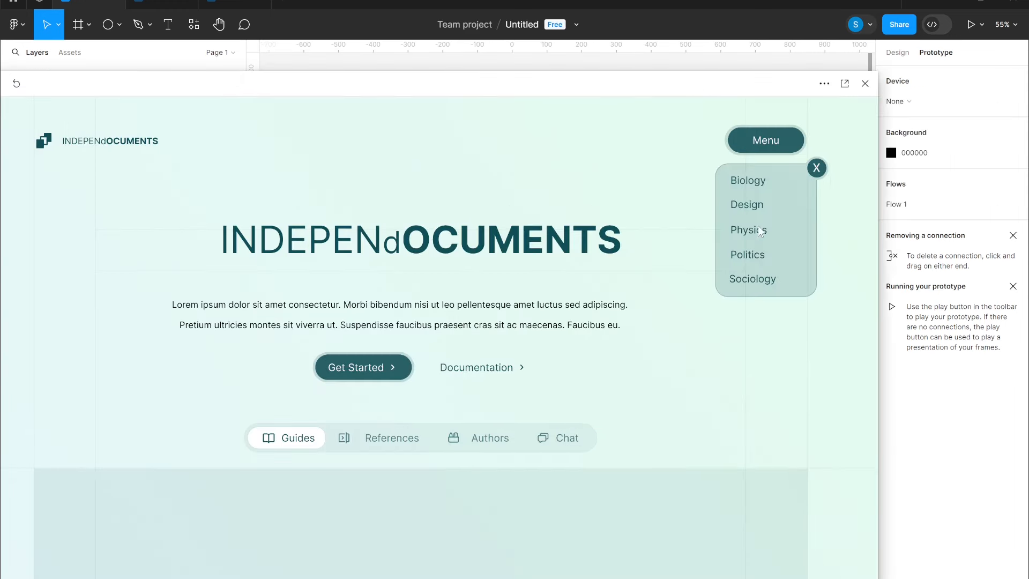
left_click(817, 169)
left_click(765, 141)
left_click(664, 207)
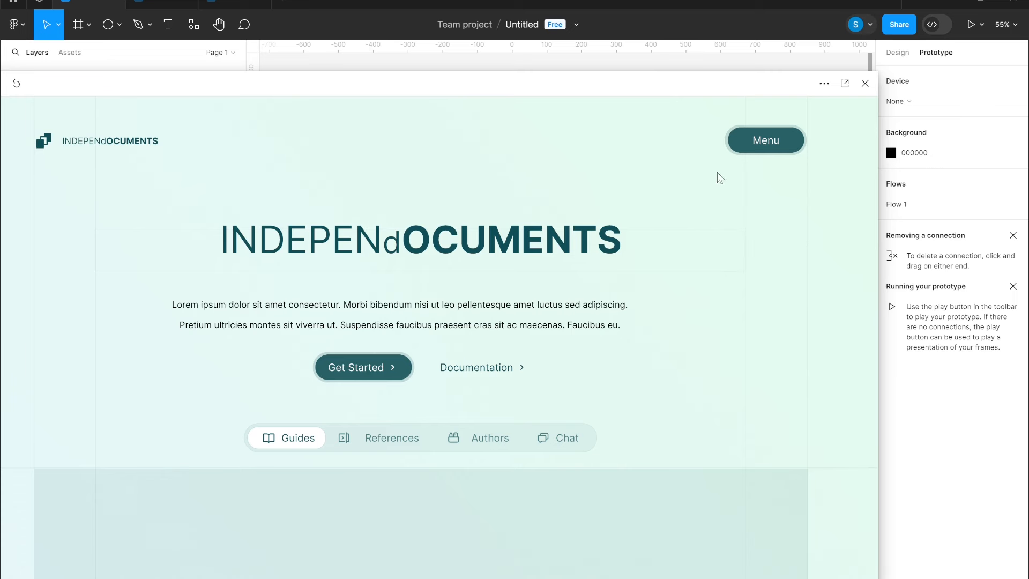
left_click(865, 83)
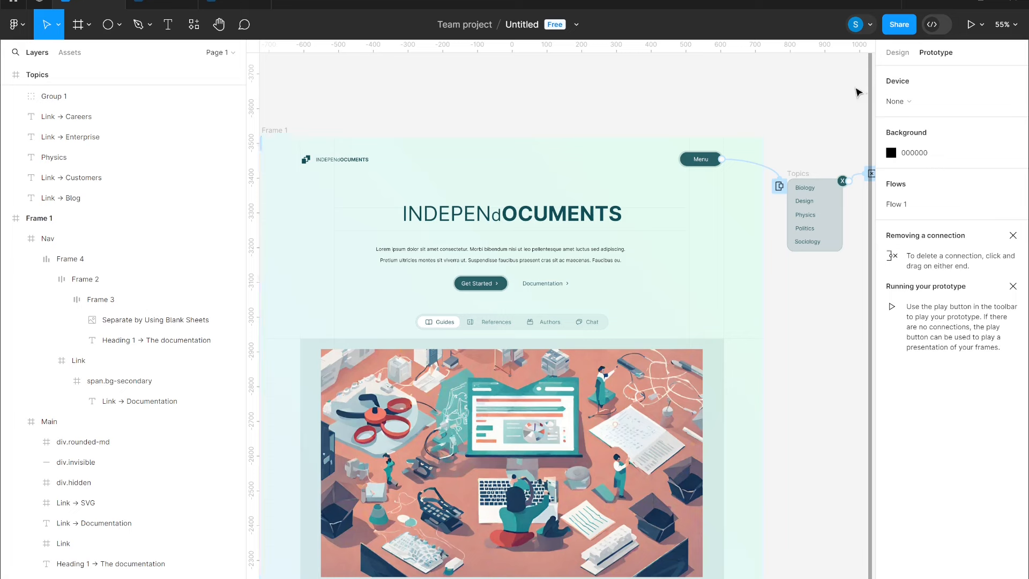
Step: Inspect the Menu interaction's overlay settings and preview opening the Topics overlay and closing it with its X button
left_click(780, 187)
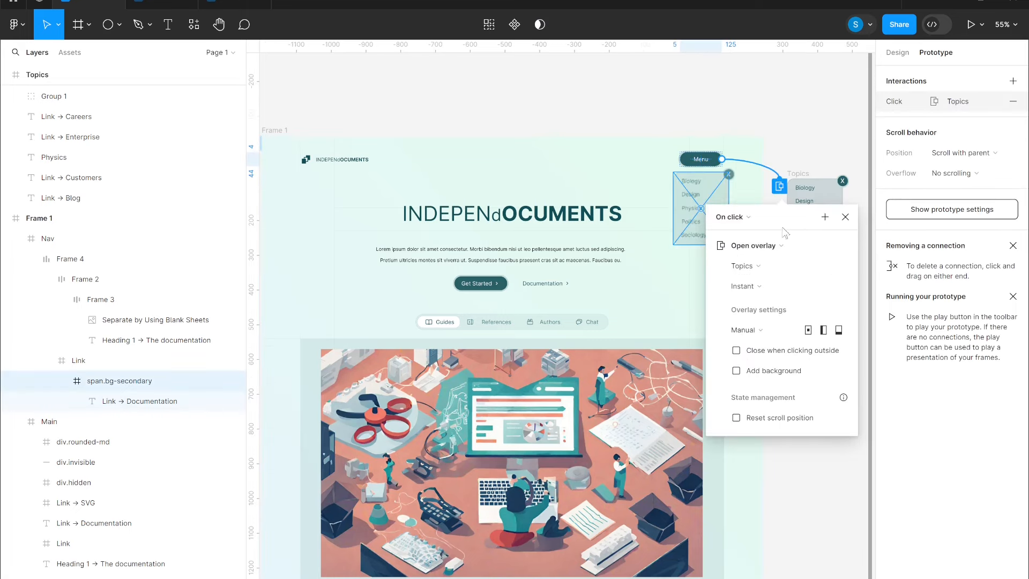
left_click(796, 110)
key("shift+space")
left_click(755, 154)
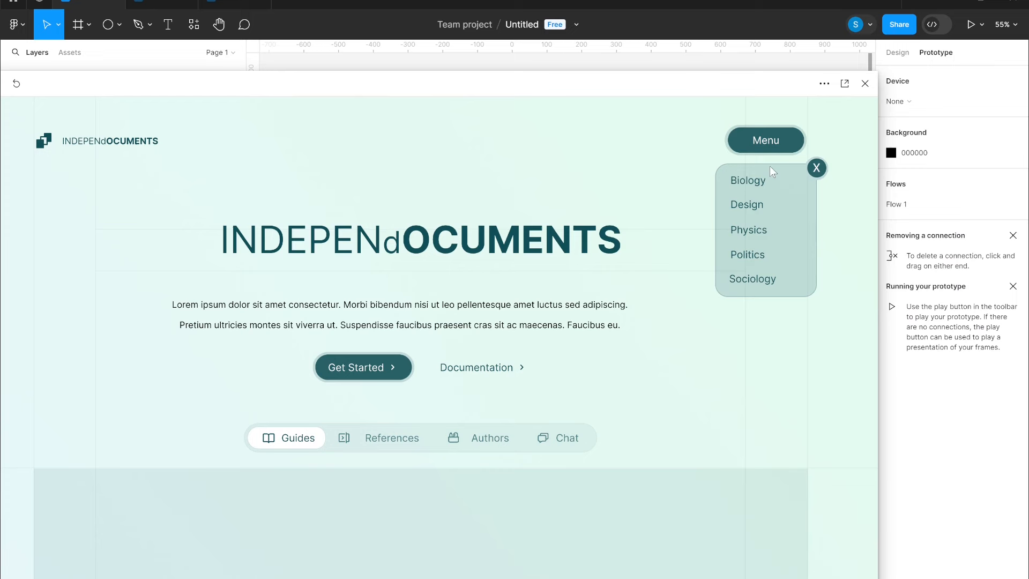
left_click(817, 169)
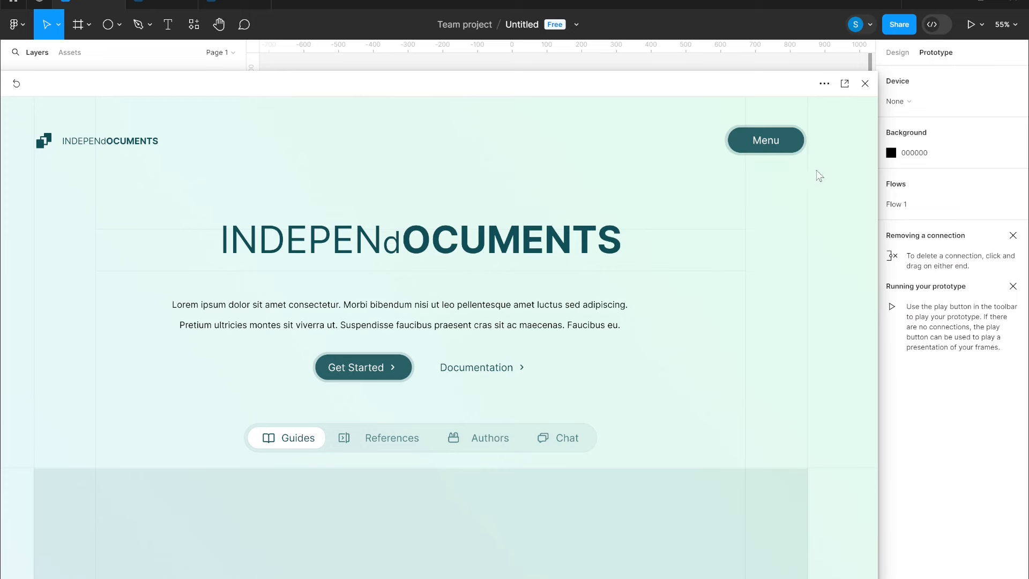
left_click(865, 84)
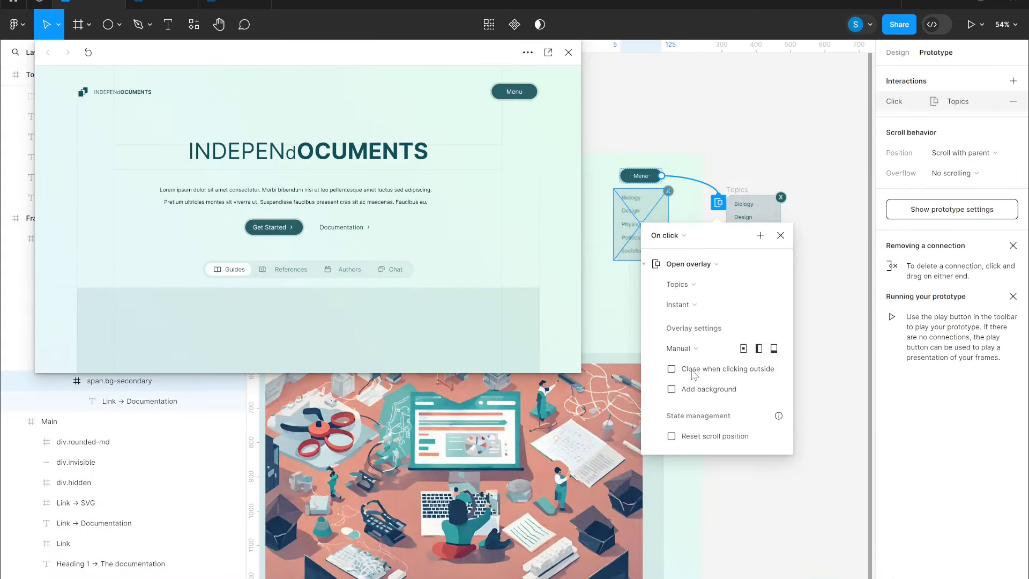
Step: Enable Close when clicking outside and Add background for the Menu button's overlay, and preview the open Topics overlay
left_click(695, 375)
left_click(672, 390)
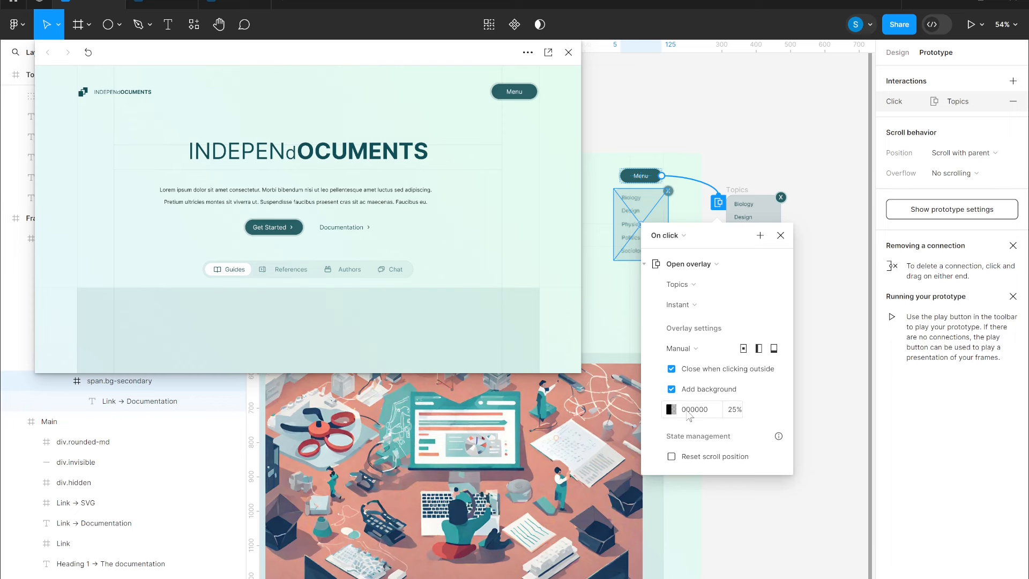
left_click(519, 92)
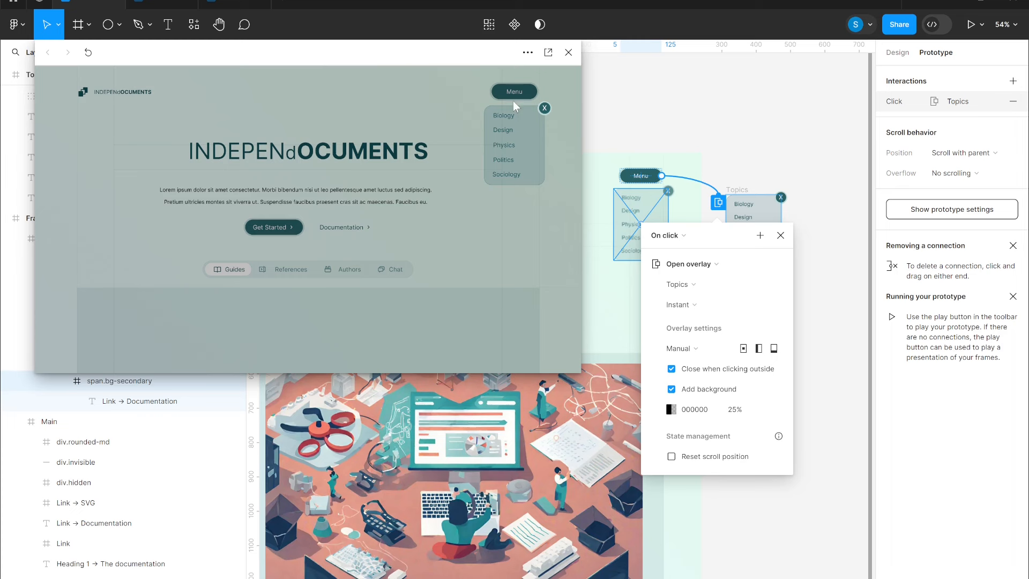
Step: View the overlay background's colour options, turn off Add background, and review the Menu interaction's remaining overlay settings
left_click(671, 409)
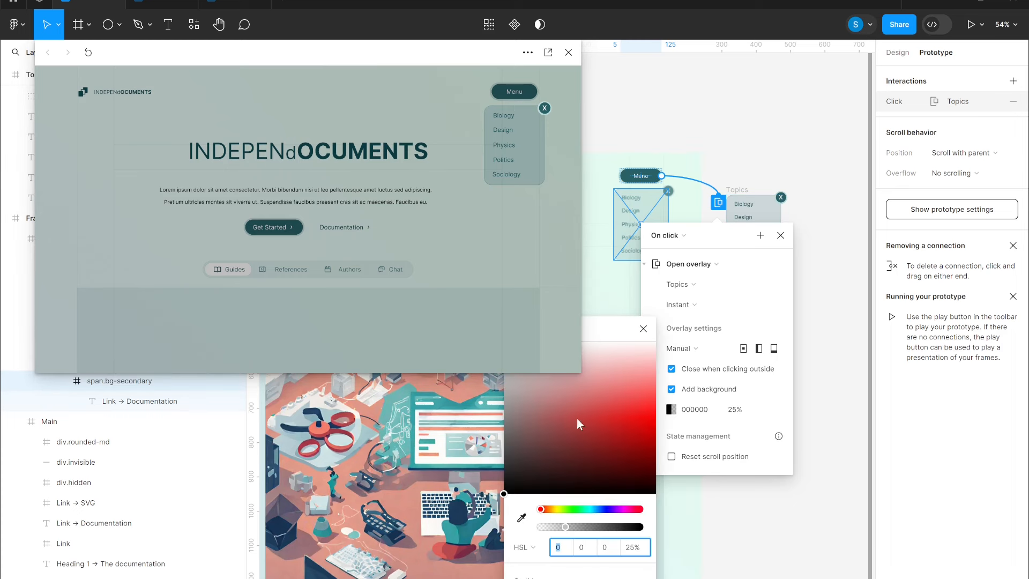
left_click(643, 328)
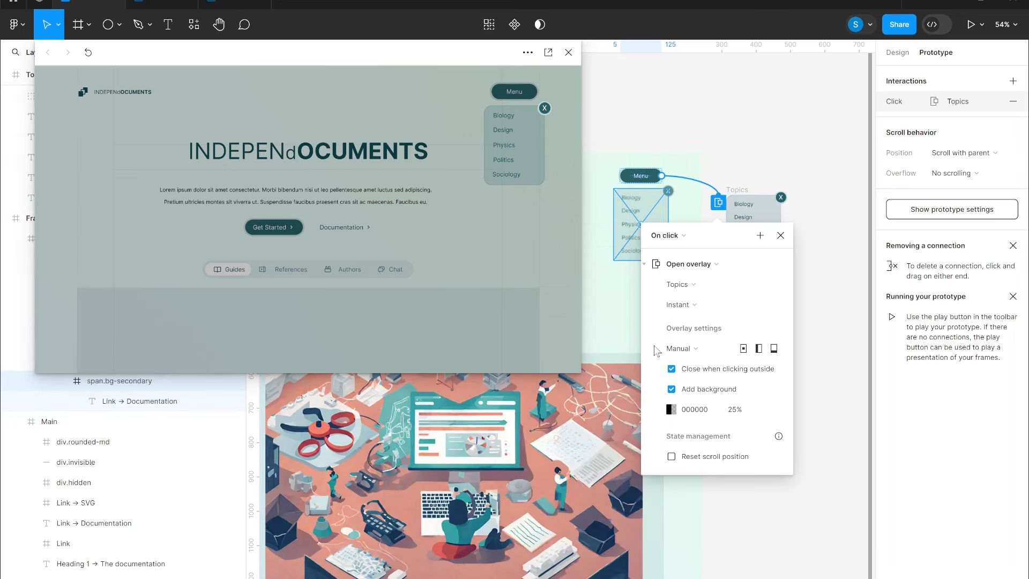
left_click(671, 389)
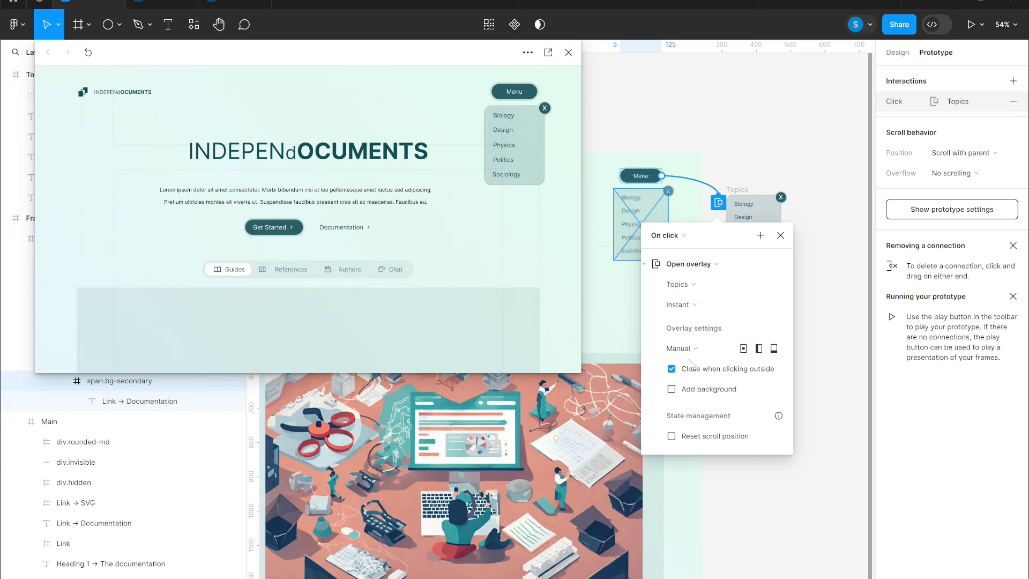
left_click(780, 236)
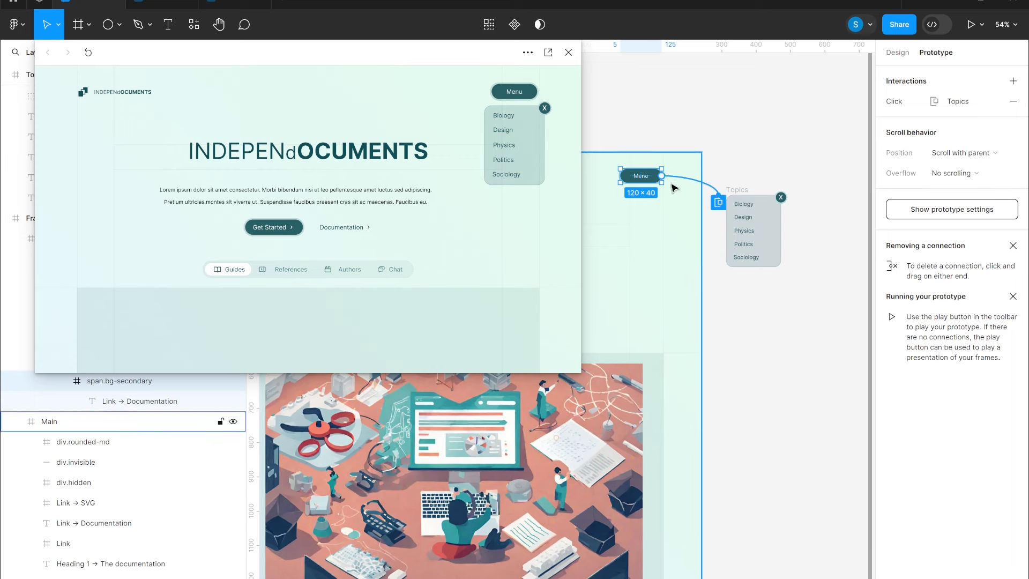
left_click(718, 203)
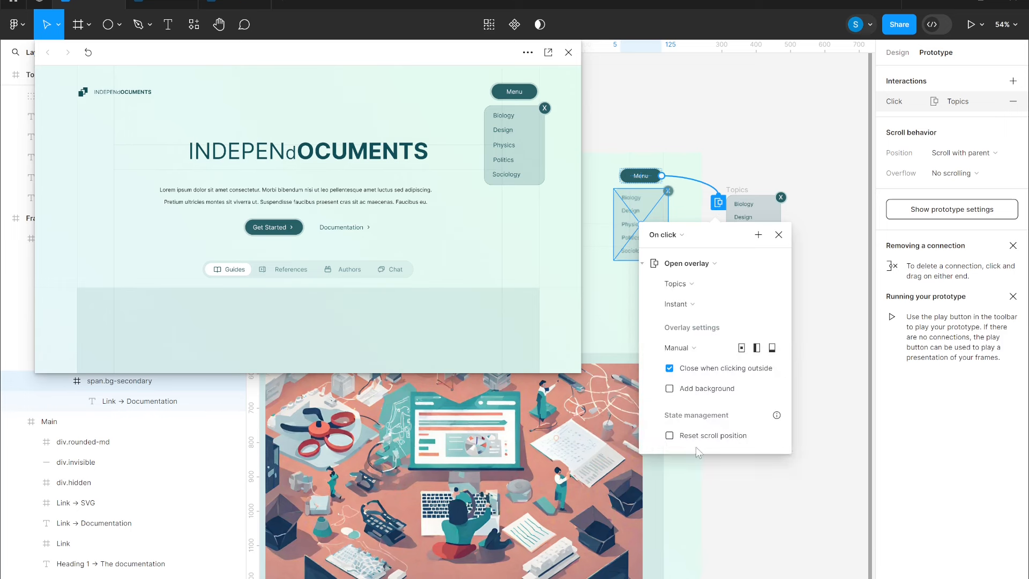
left_click(738, 119)
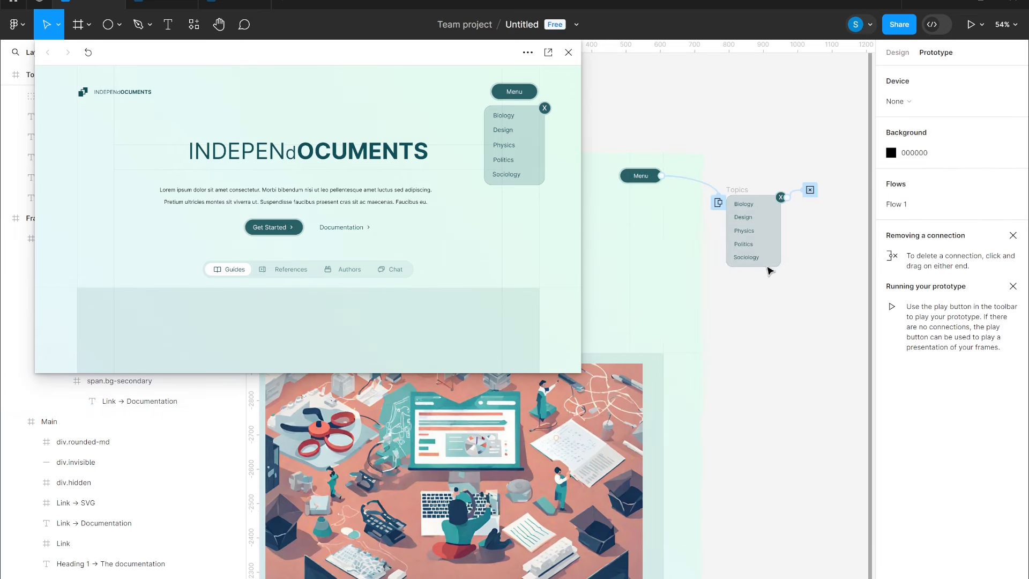
Step: Close the preview and, in design mode, duplicate the Topics frame directly beneath the original
left_click(899, 54)
left_click(568, 52)
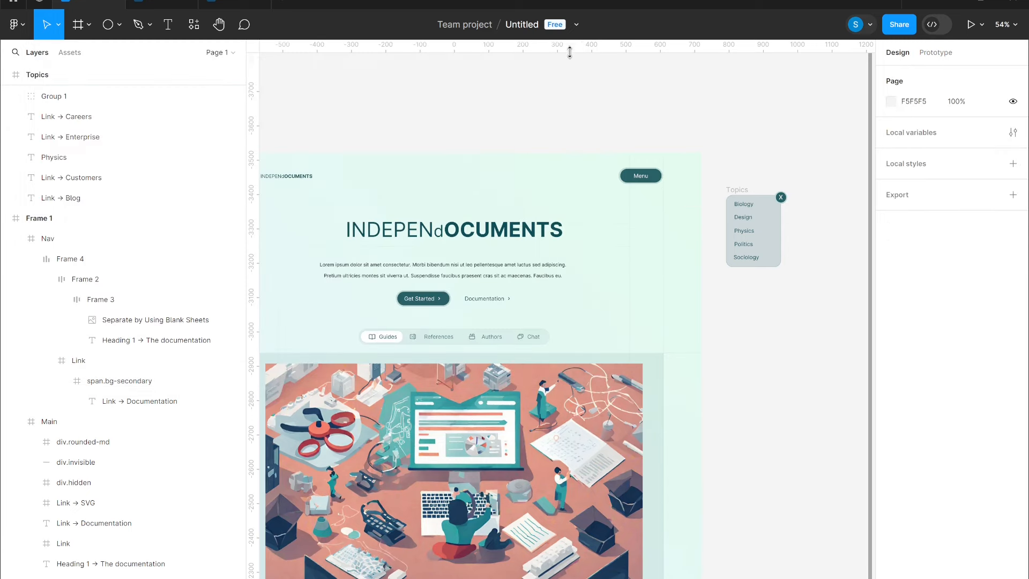
left_click(734, 207)
left_click_drag(763, 256, 766, 365)
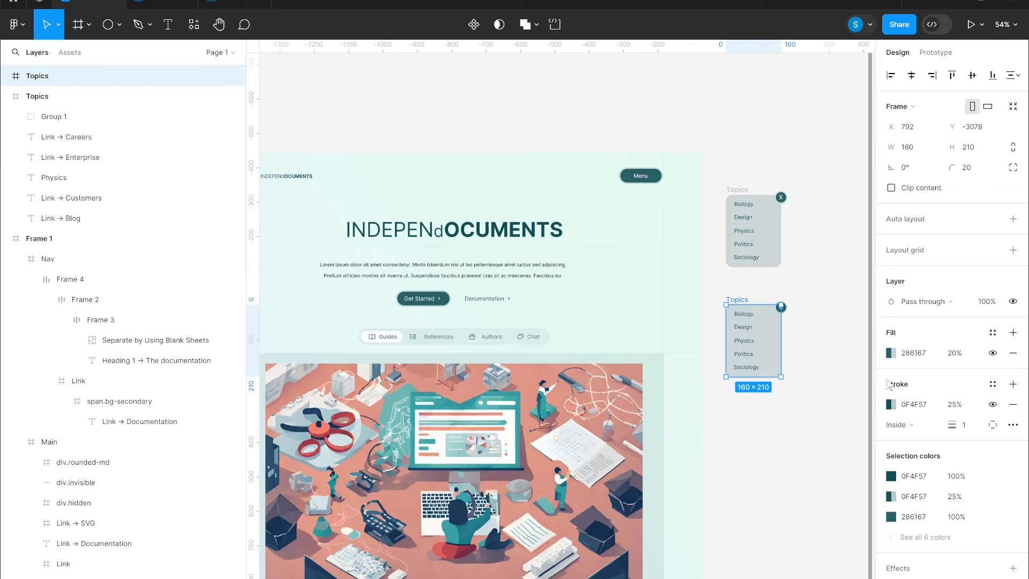
Step: Change the fill colour of the duplicated Topics frame to a light pinkish purple
left_click(891, 352)
left_click(841, 509)
left_click(836, 241)
Step: Connect the original Topics frame to the purple duplicate on click, with the action Swap overlay
left_click(935, 52)
left_click_drag(775, 234, 753, 313)
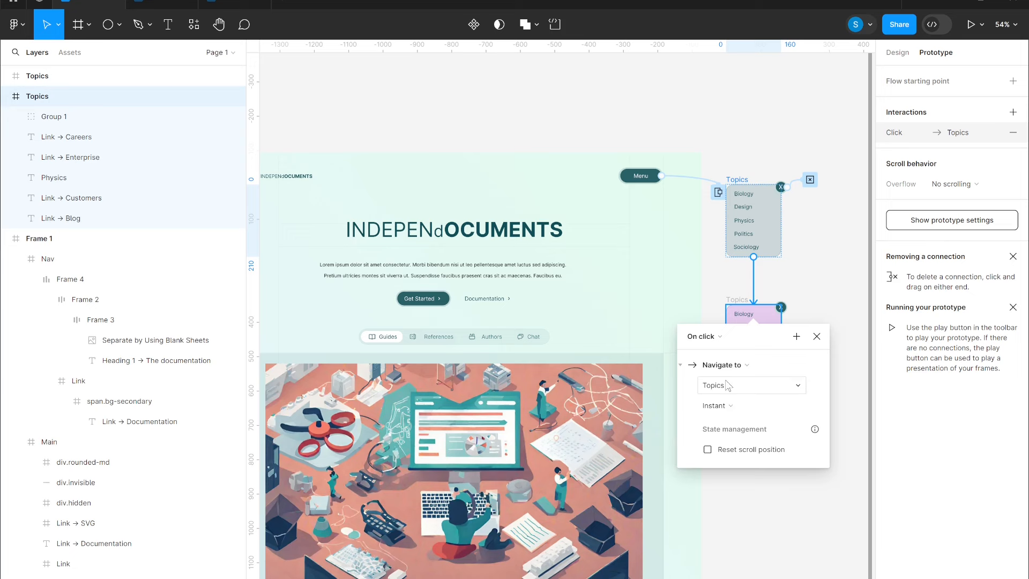
left_click(718, 363)
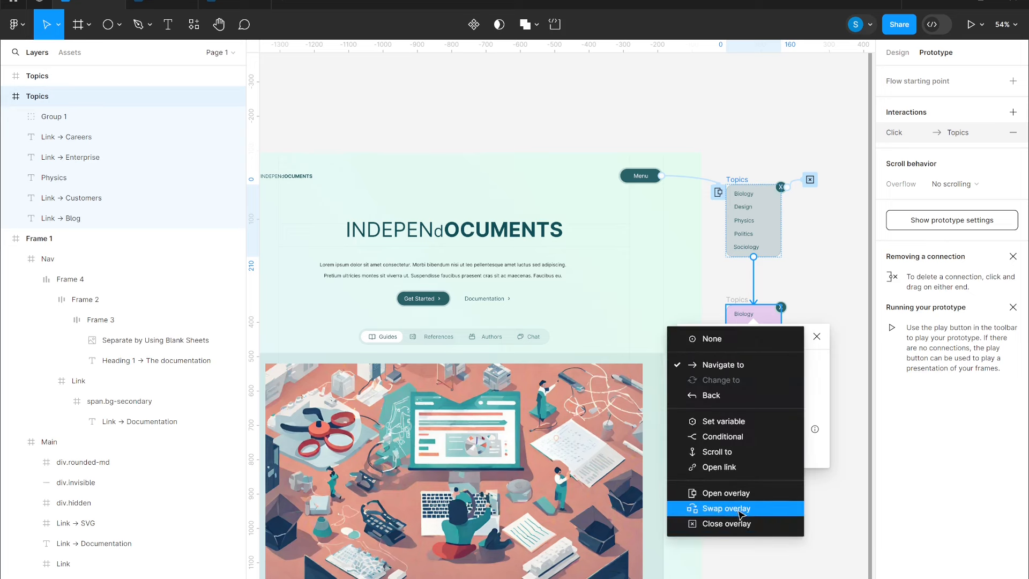
left_click(737, 508)
left_click(739, 492)
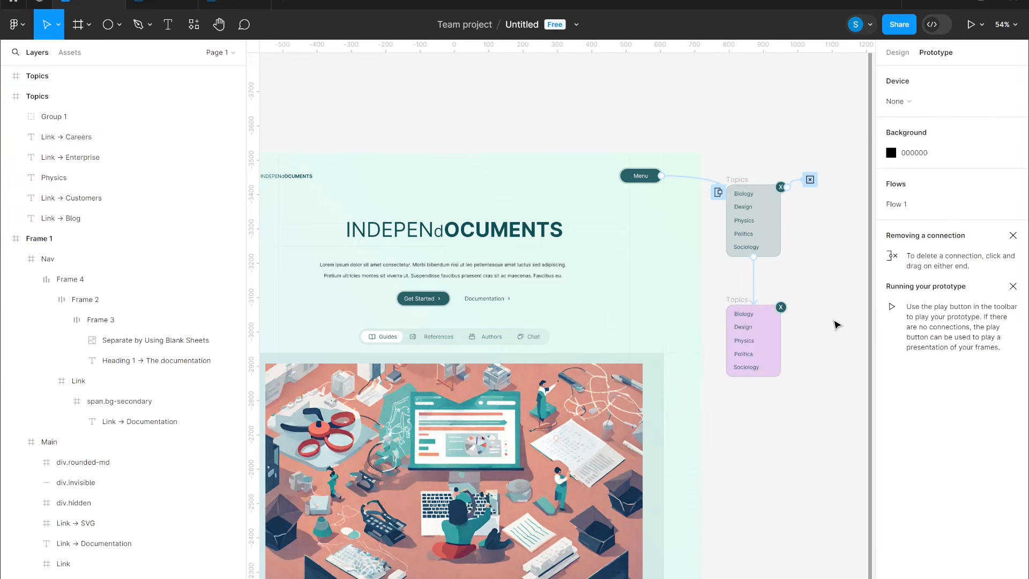
Step: Preview the prototype and test opening the Topics overlay from Menu, swapping it for the purple variant, and closing it
key("shift+space")
left_click(515, 87)
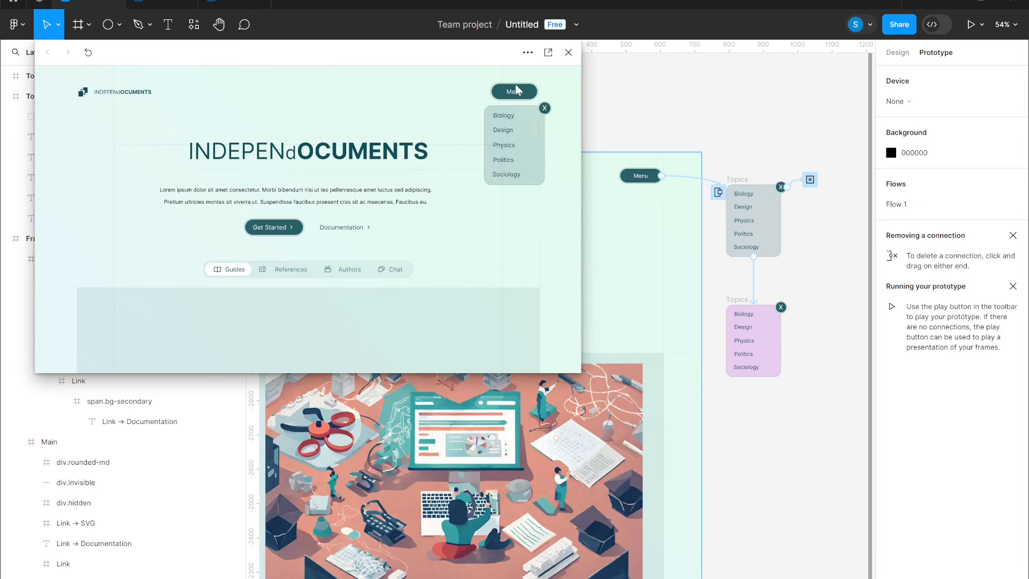
left_click(520, 132)
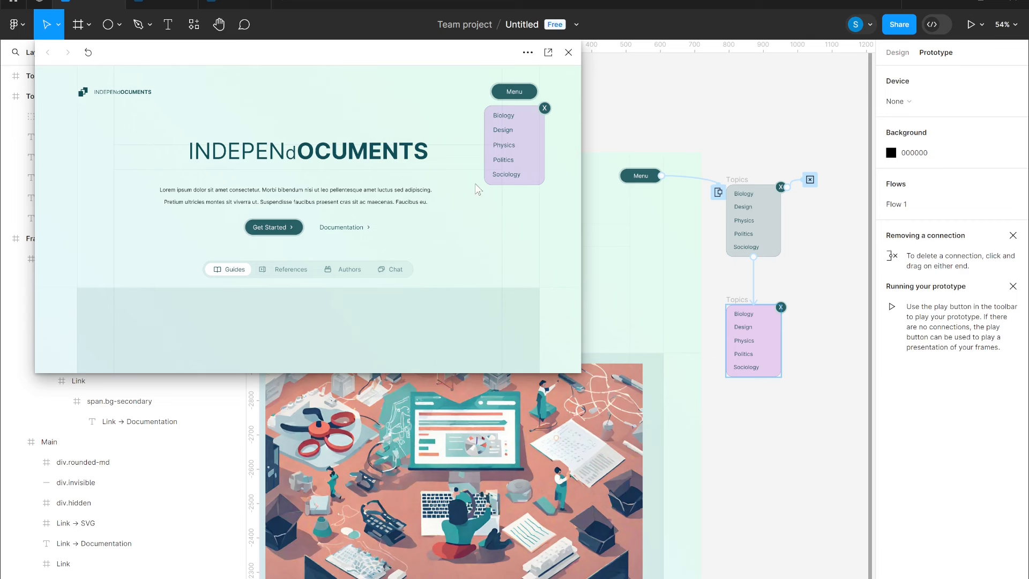
left_click(544, 108)
left_click(530, 93)
left_click(522, 139)
left_click(544, 109)
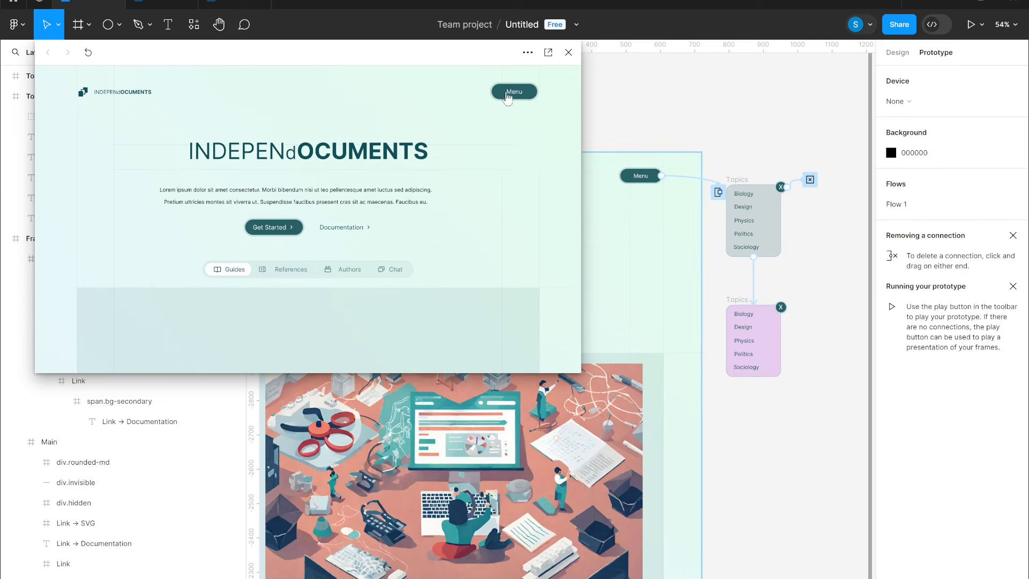
left_click(508, 93)
left_click(514, 160)
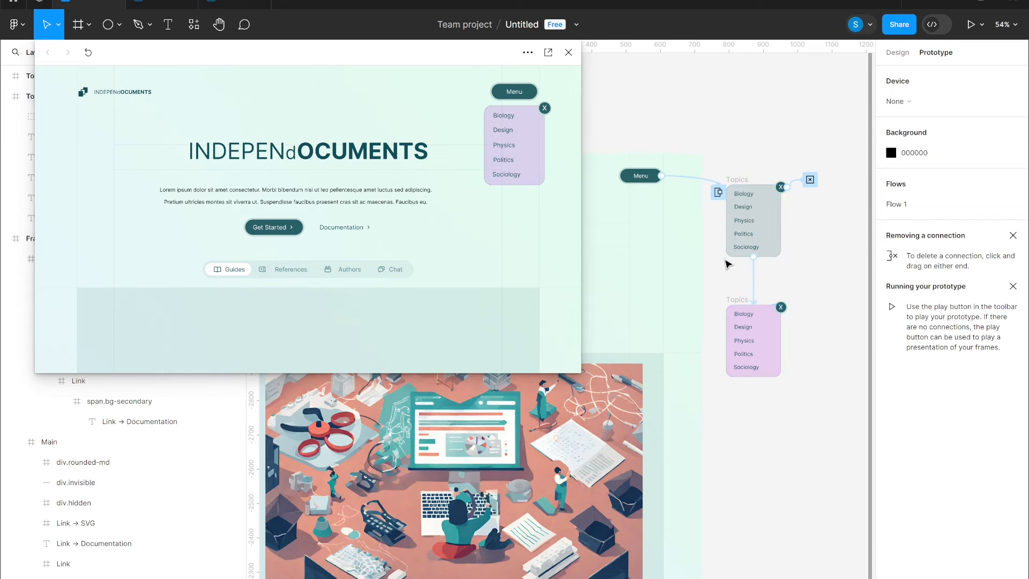
Step: Change the connection between the two Topics frames from Swap overlay to Navigate to, and close the preview
left_click(754, 285)
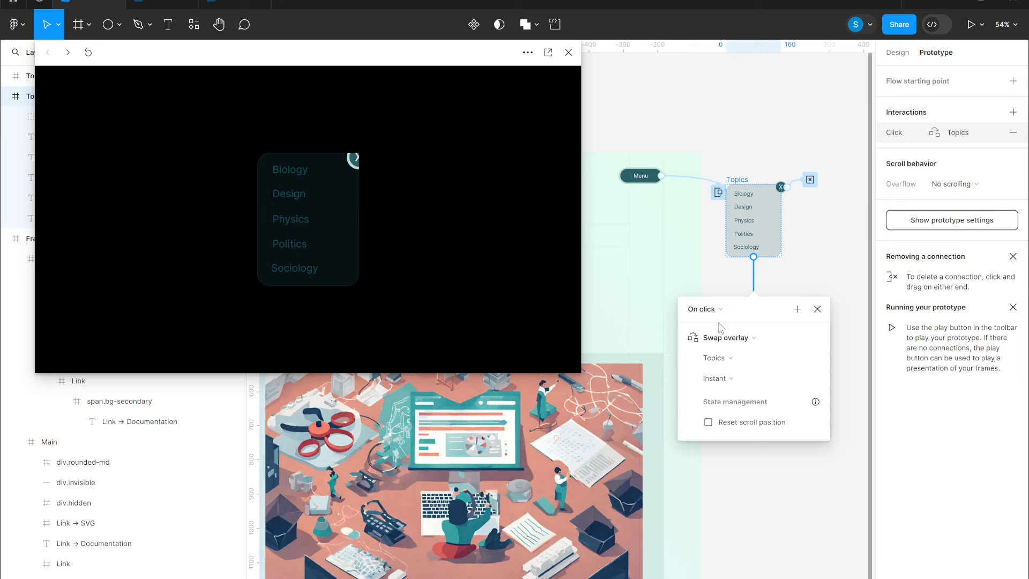
left_click(725, 338)
left_click(722, 194)
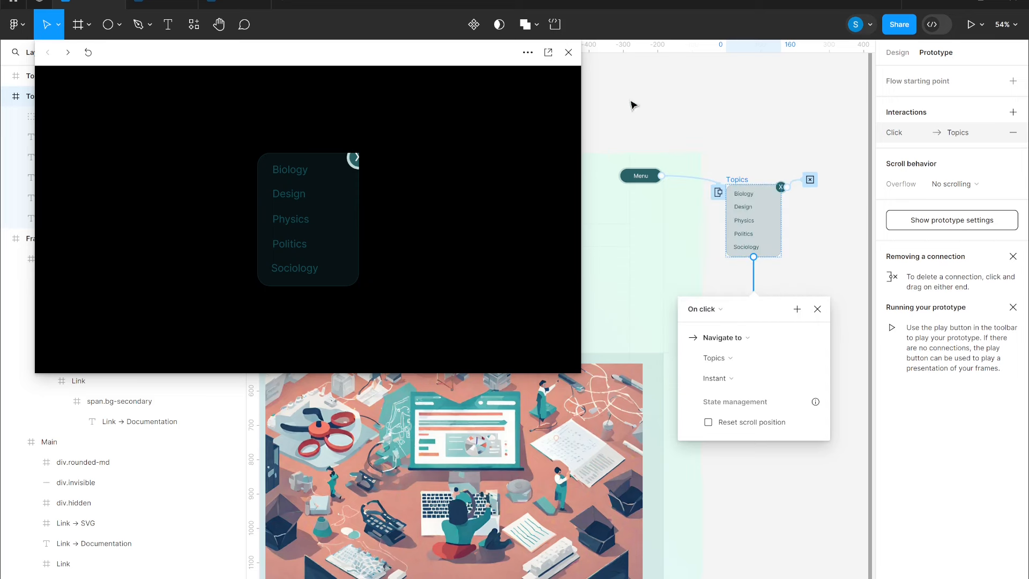
left_click(569, 52)
key("Escape")
scroll(715, 210, "down", 2)
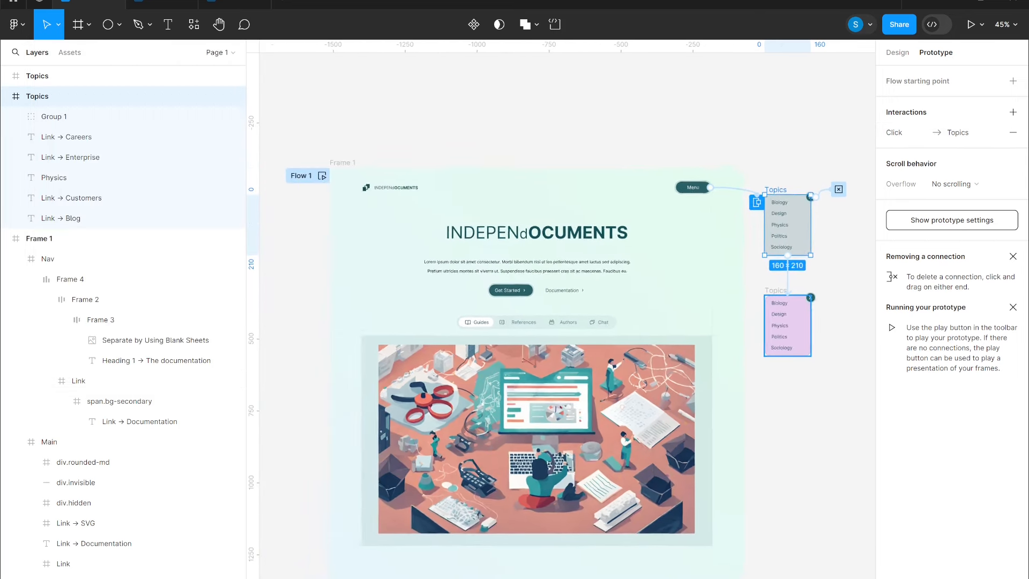